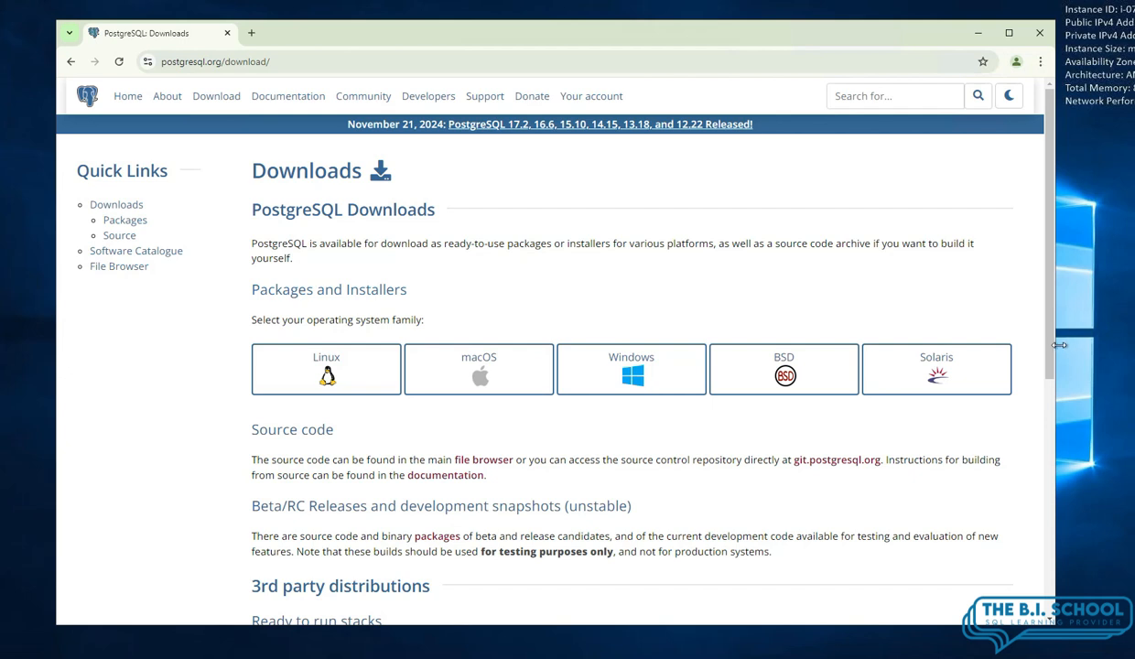
# - Open the PostgreSQL Windows installers page and follow its EDB installer download link
pyautogui.moveTo(1056, 351); pyautogui.dragTo(1076, 353)
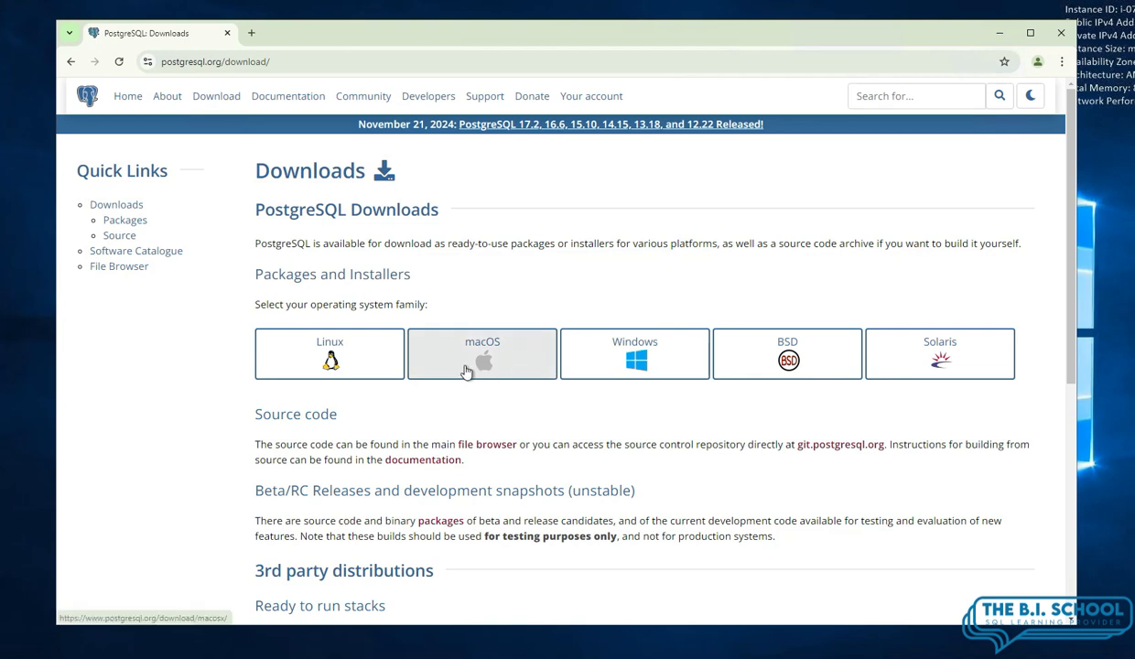
pyautogui.click(675, 367)
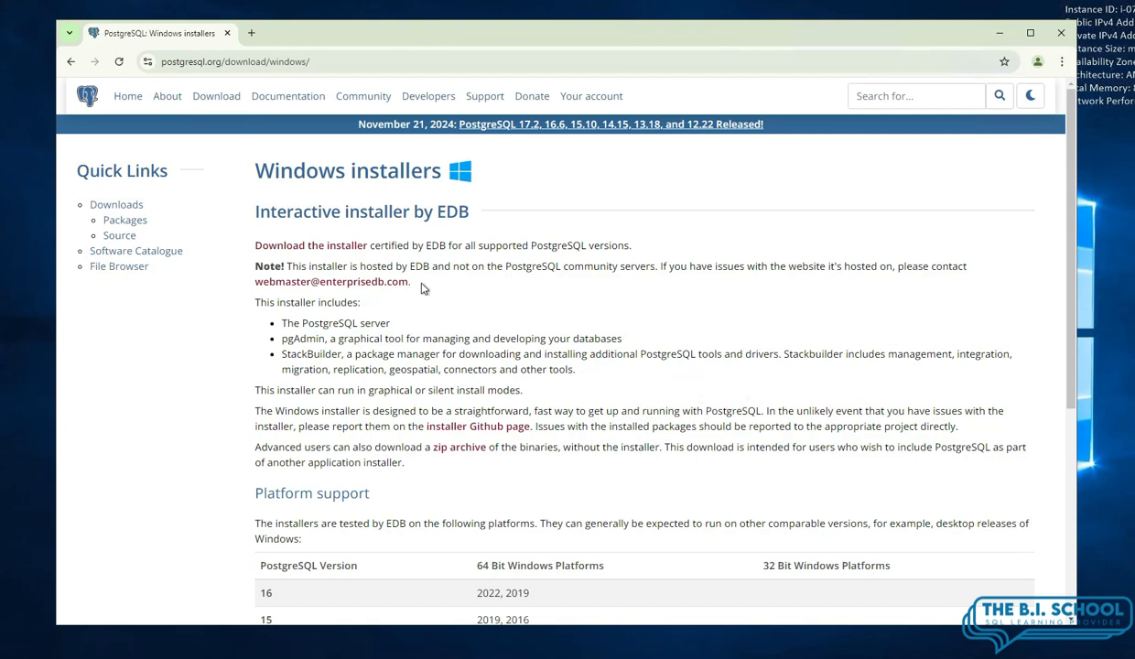
pyautogui.click(330, 251)
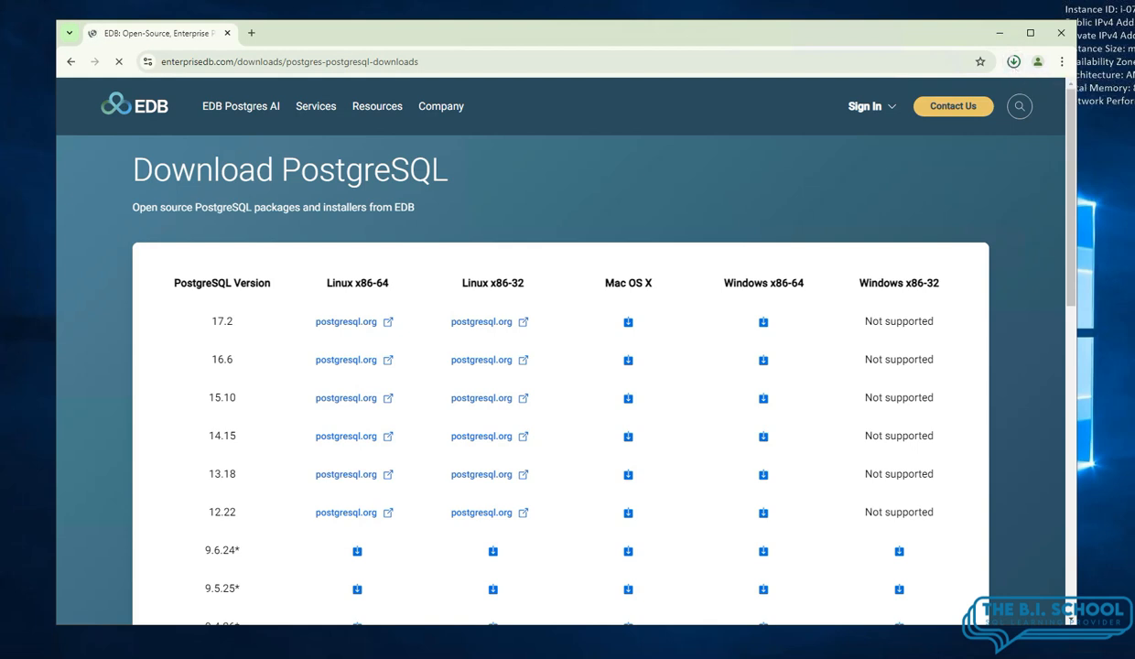
# - Check the postgresql-17.2-1 installer in the recent download history and minimize the browser window
pyautogui.click(1014, 64)
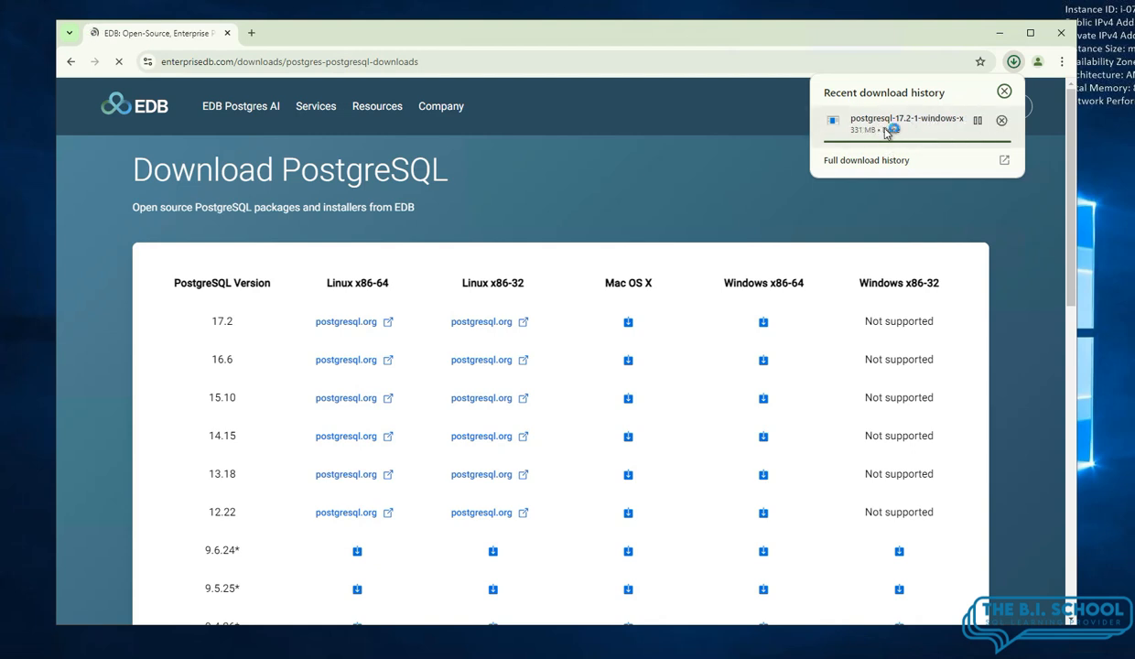
pyautogui.click(977, 121)
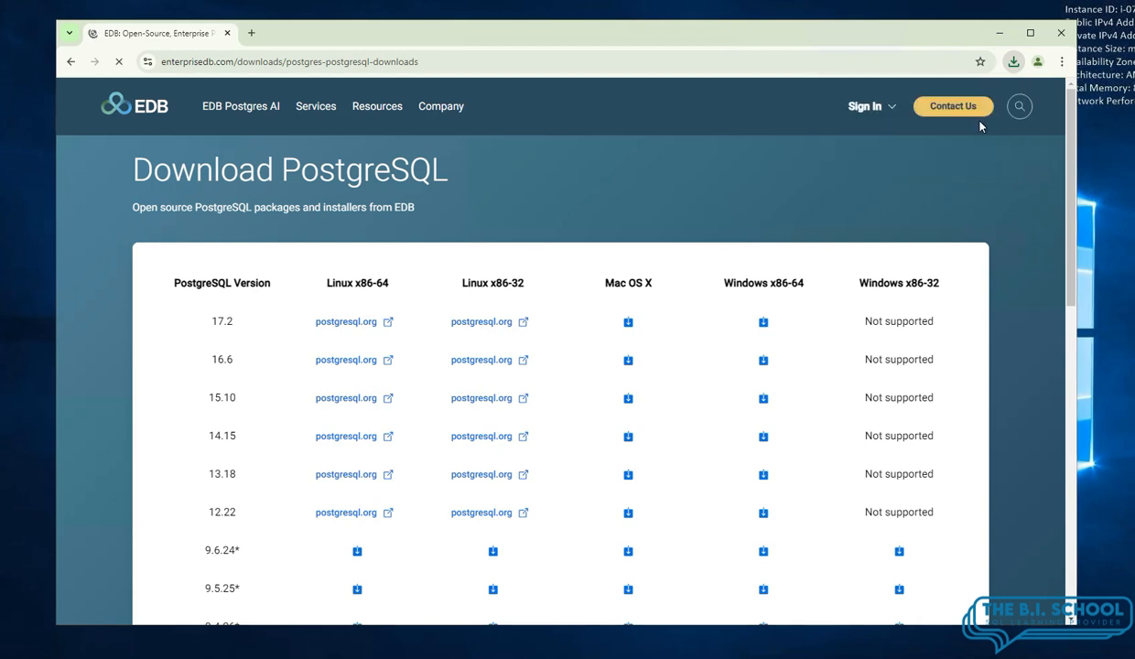
pyautogui.click(1001, 40)
pyautogui.click(1001, 40)
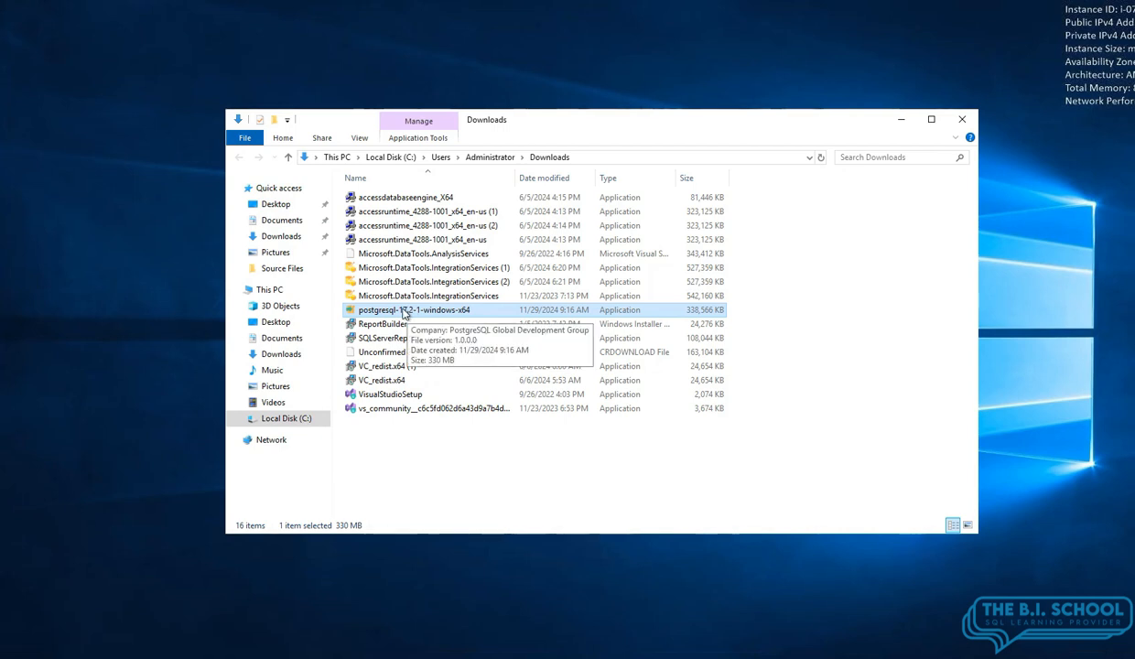
# - Run postgresql-17.2-1-windows-x64 from the Downloads folder sorted by modification date, and accept the default installation directory
pyautogui.click(548, 178)
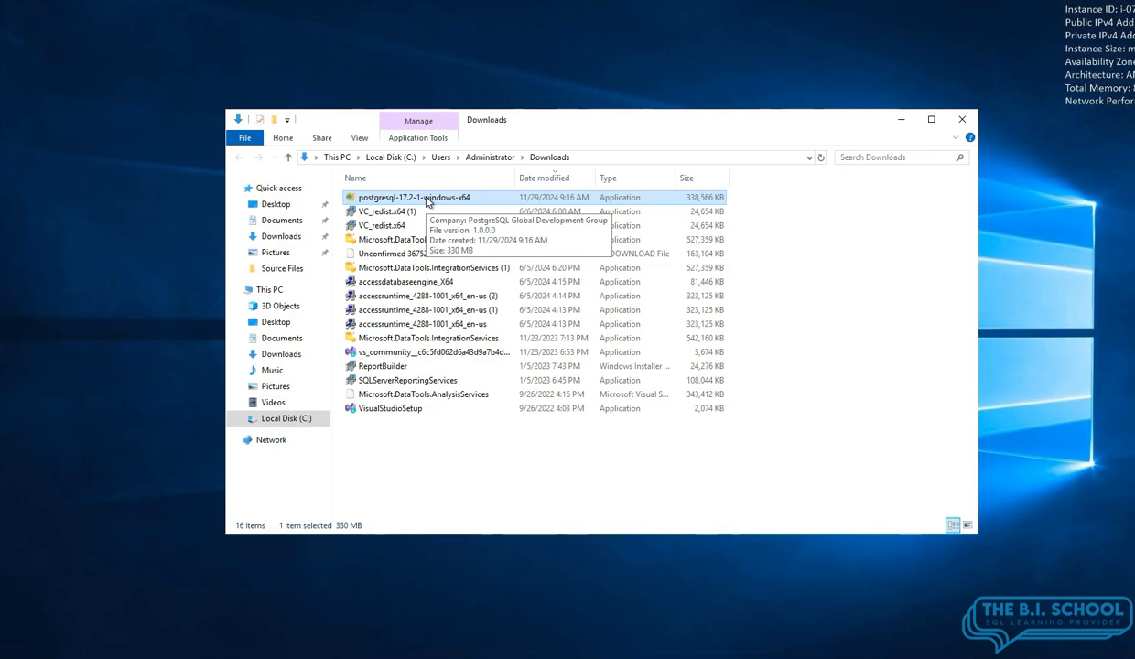
pyautogui.doubleClick(426, 198)
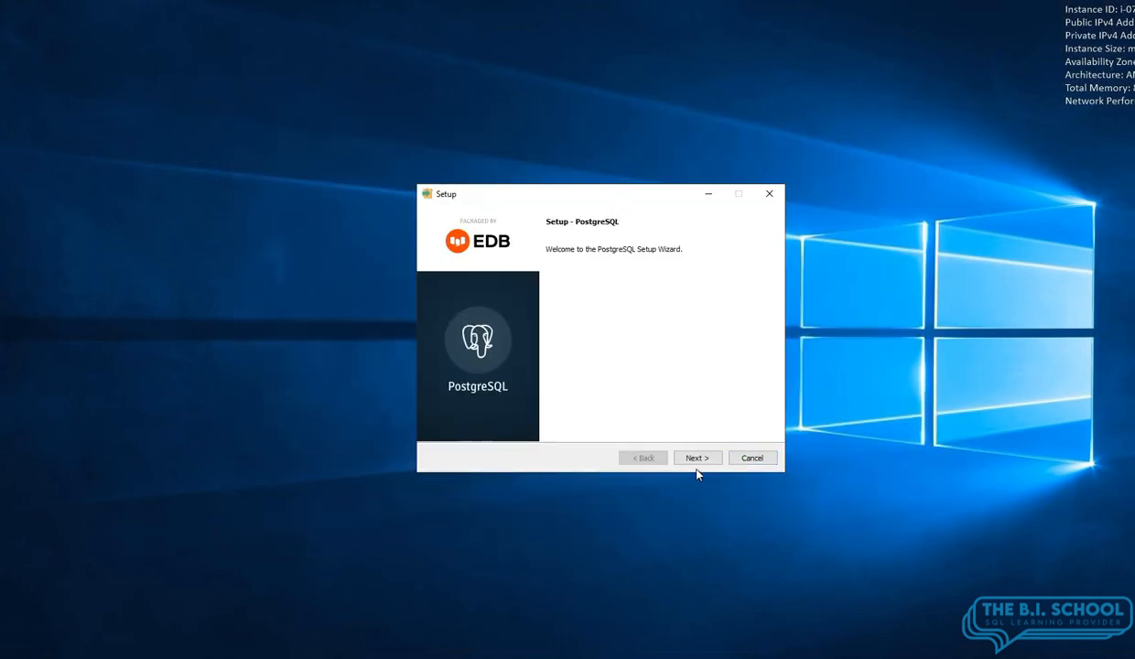
pyautogui.click(697, 459)
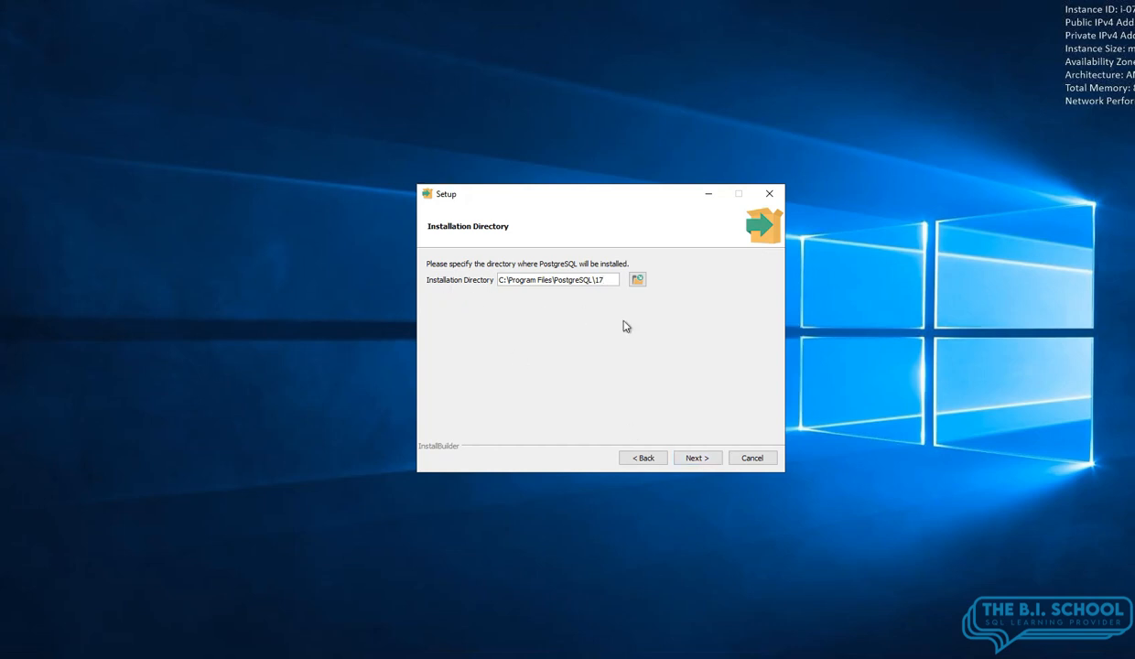
pyautogui.click(698, 459)
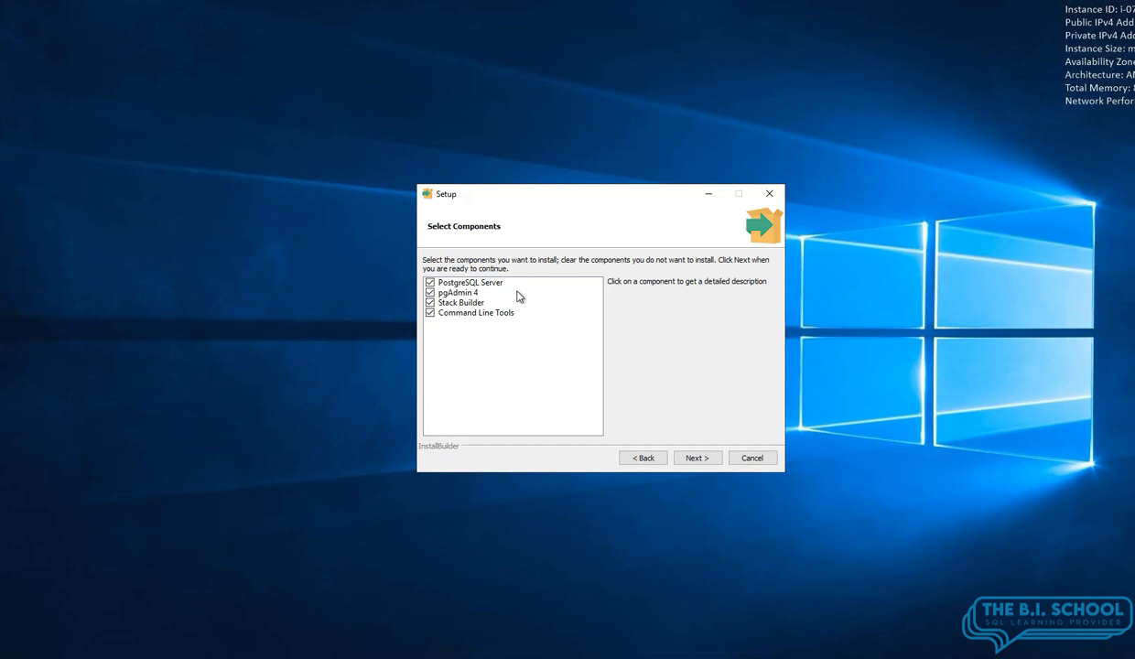
# - Review the setup component descriptions, keep all four components selected, and accept the default data directory
pyautogui.click(449, 283)
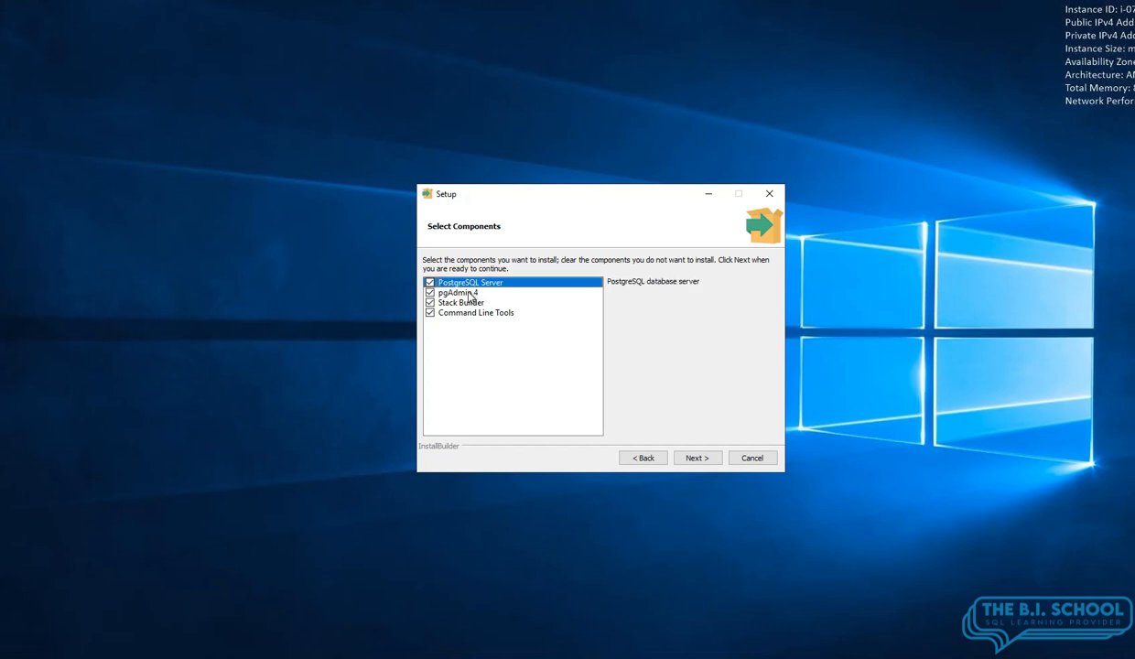
pyautogui.click(463, 293)
pyautogui.click(464, 283)
pyautogui.click(480, 294)
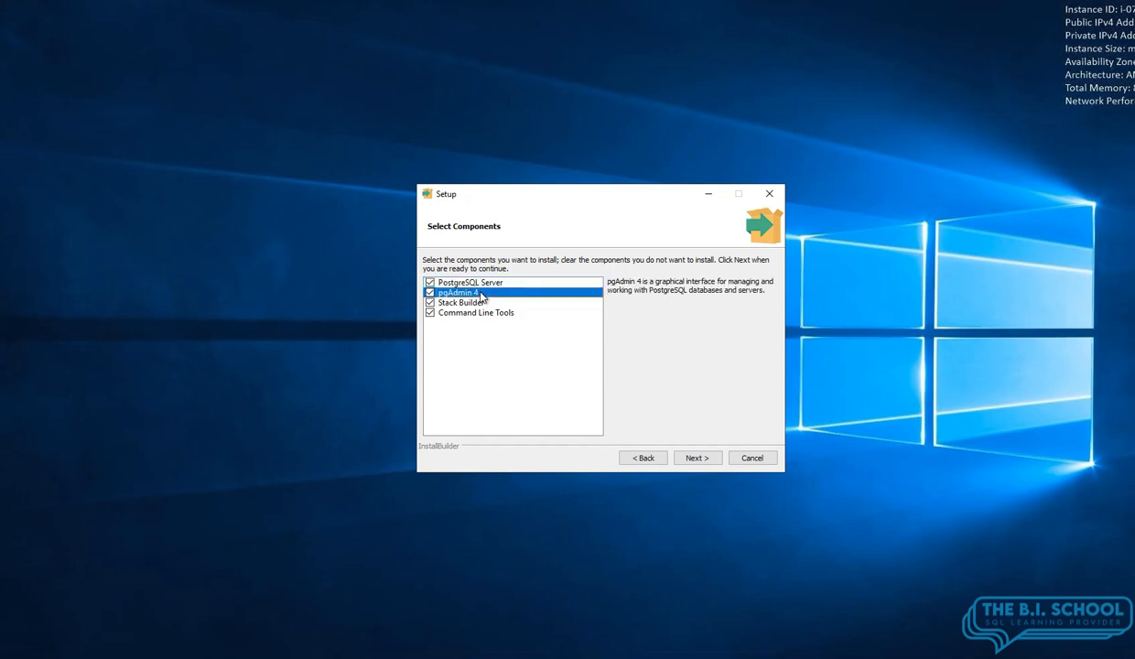
pyautogui.click(475, 302)
pyautogui.click(499, 313)
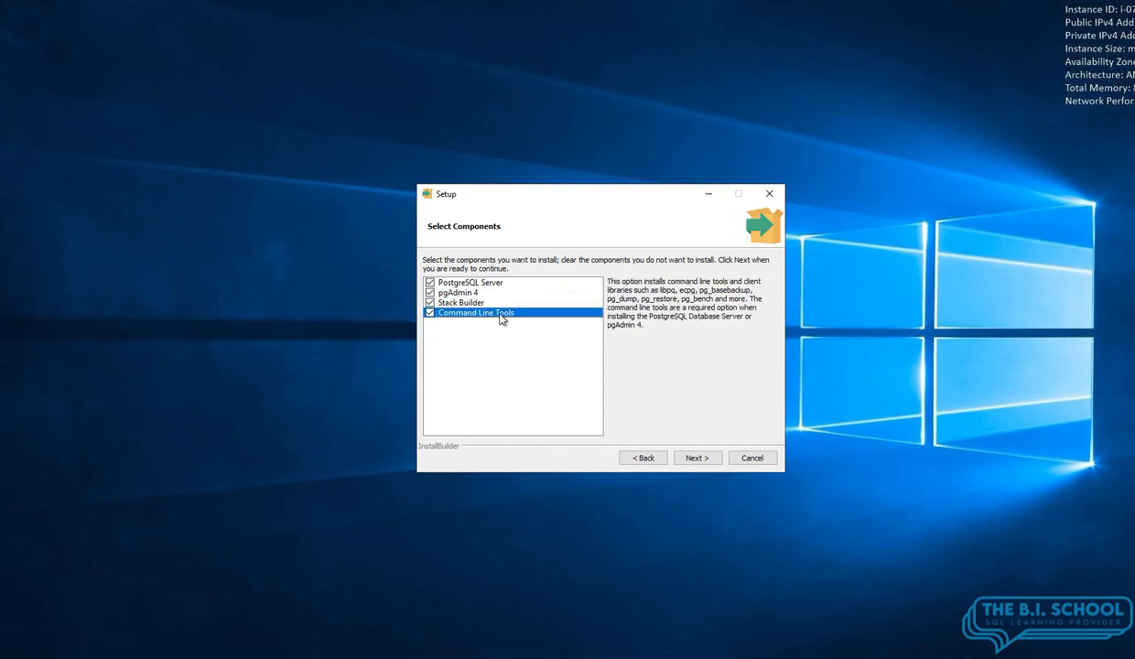
pyautogui.click(701, 462)
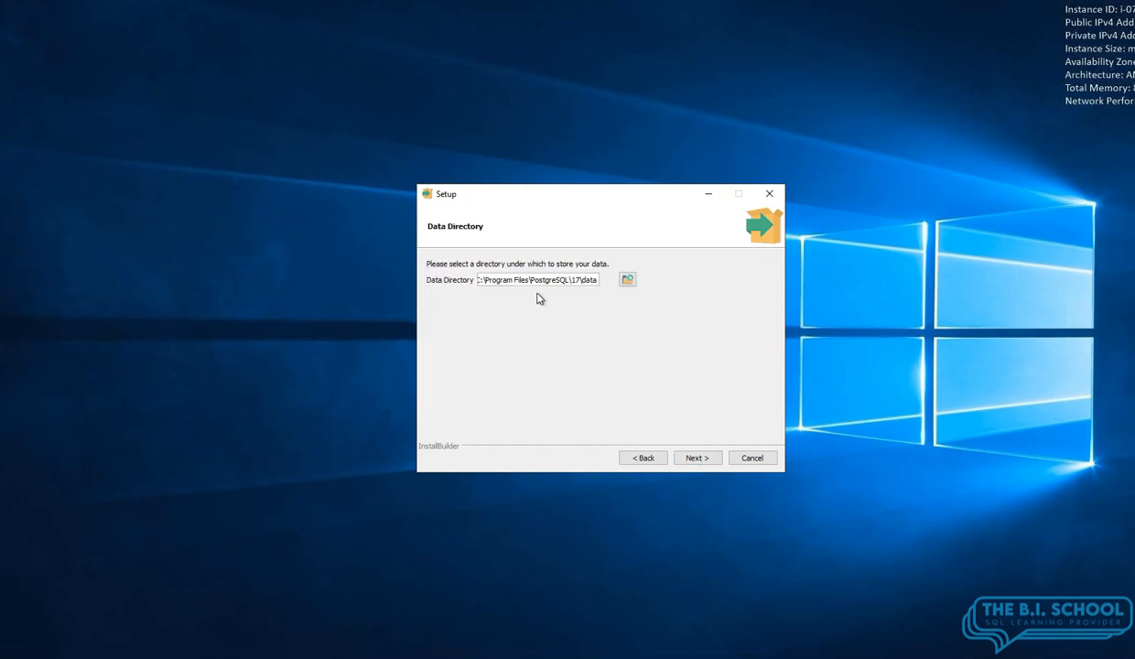
pyautogui.click(698, 459)
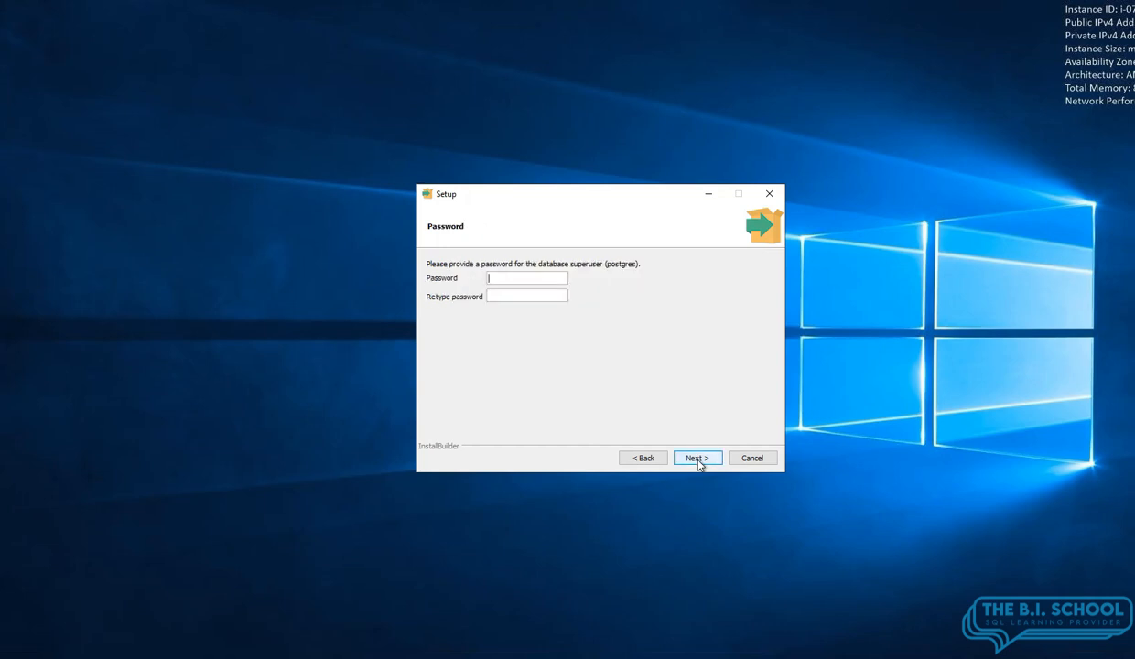
# - Enter and retype the password for the database superuser, and continue the setup
pyautogui.click(537, 280)
pyautogui.write('••••••')
pyautogui.press('Tab')
pyautogui.write('••••••')
pyautogui.click(693, 460)
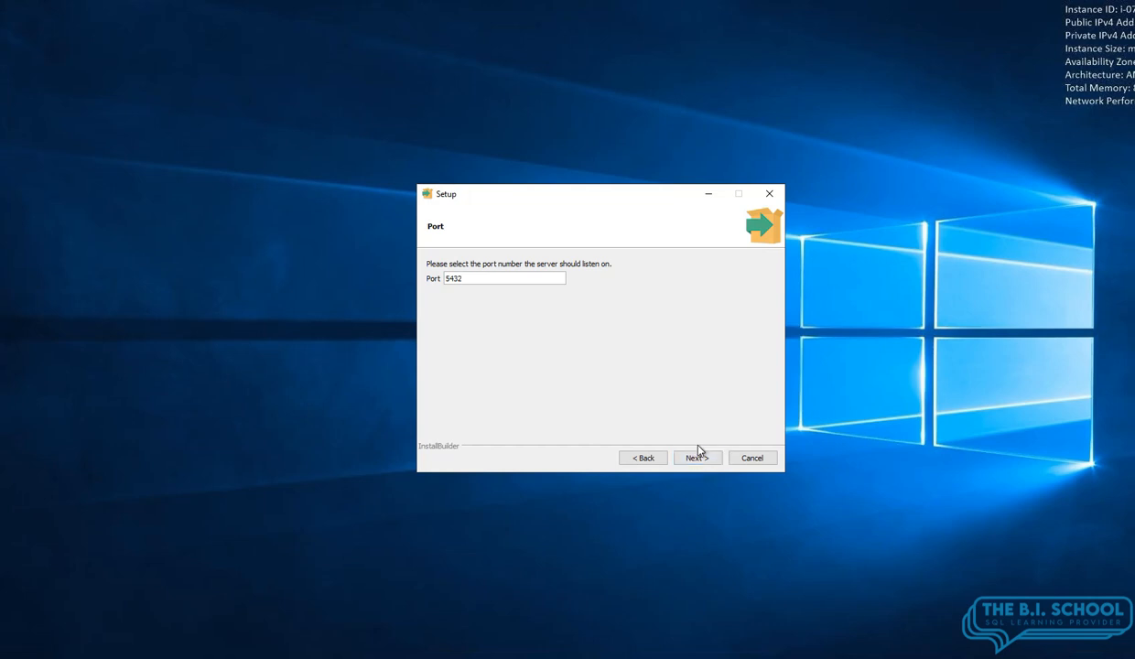
# - Keep 5432 as the server port and the default locale for the new database cluster
pyautogui.click(698, 458)
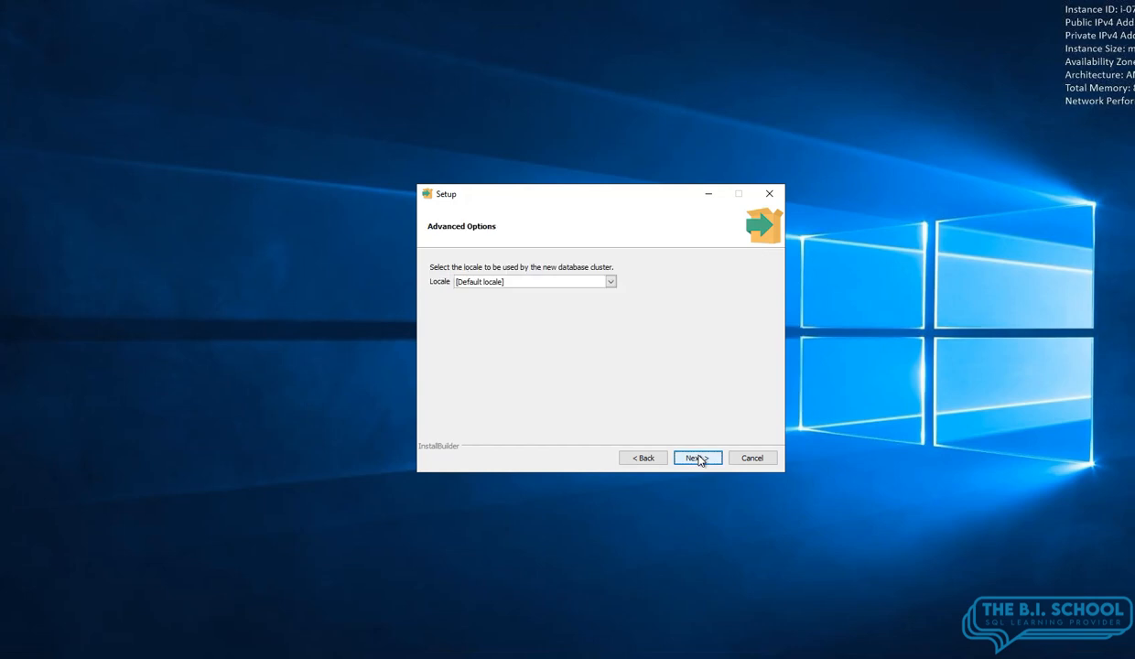
pyautogui.click(611, 282)
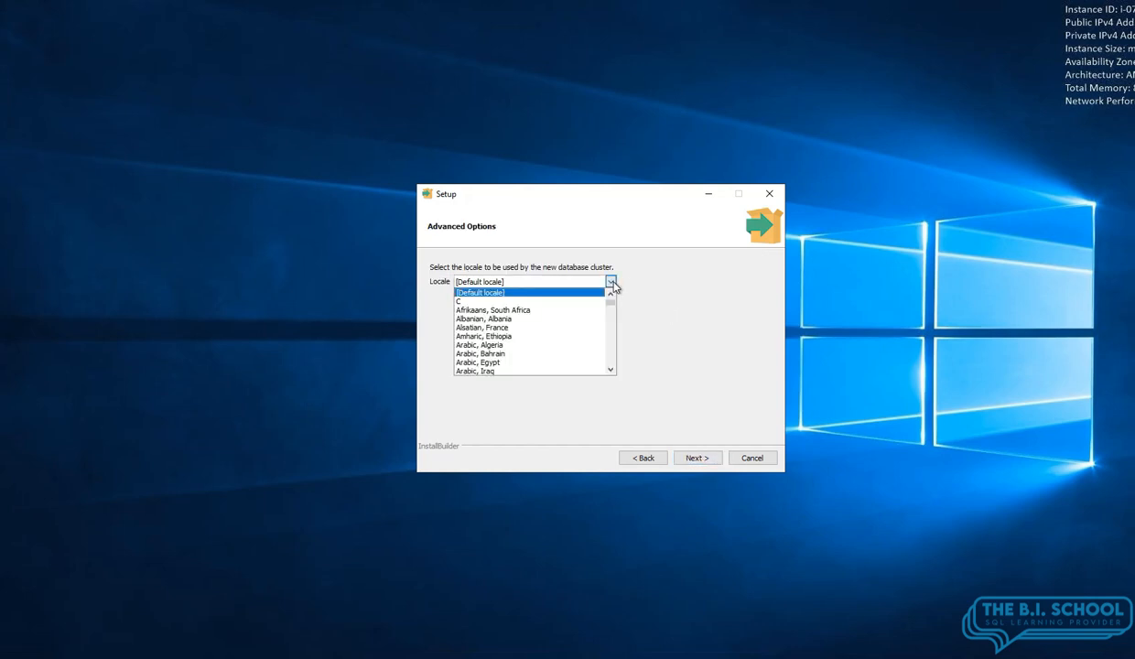
pyautogui.click(659, 273)
pyautogui.click(700, 459)
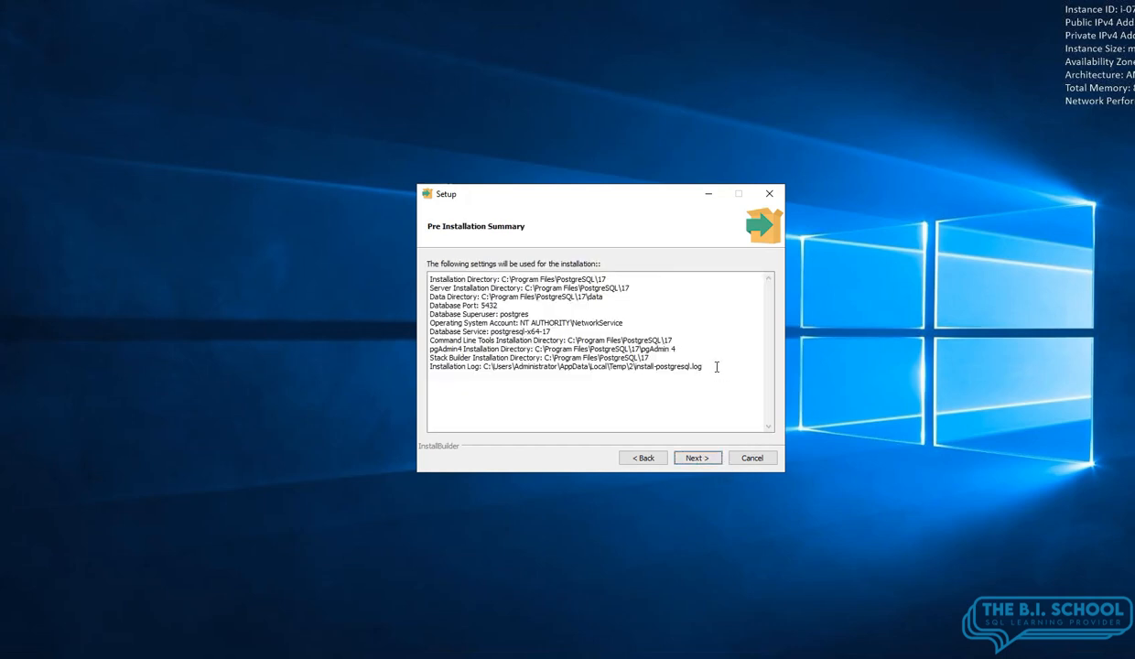
# - Install PostgreSQL with the summarized settings and finish the setup with Stack Builder set to launch at exit
pyautogui.click(699, 459)
pyautogui.click(701, 461)
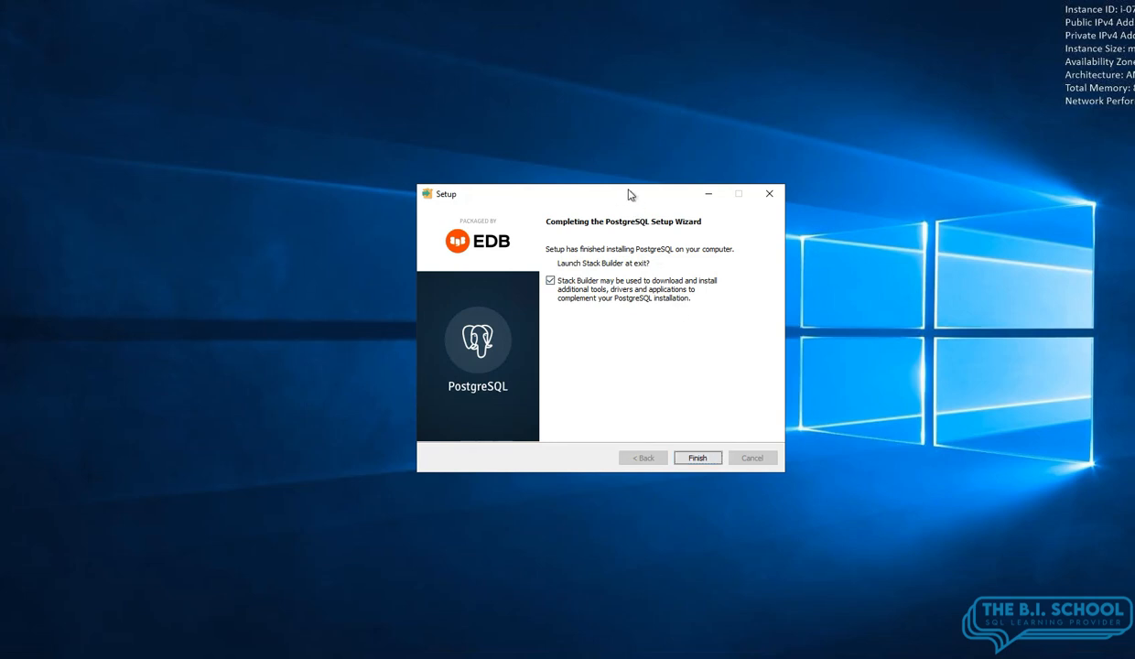
pyautogui.moveTo(629, 194); pyautogui.dragTo(644, 194)
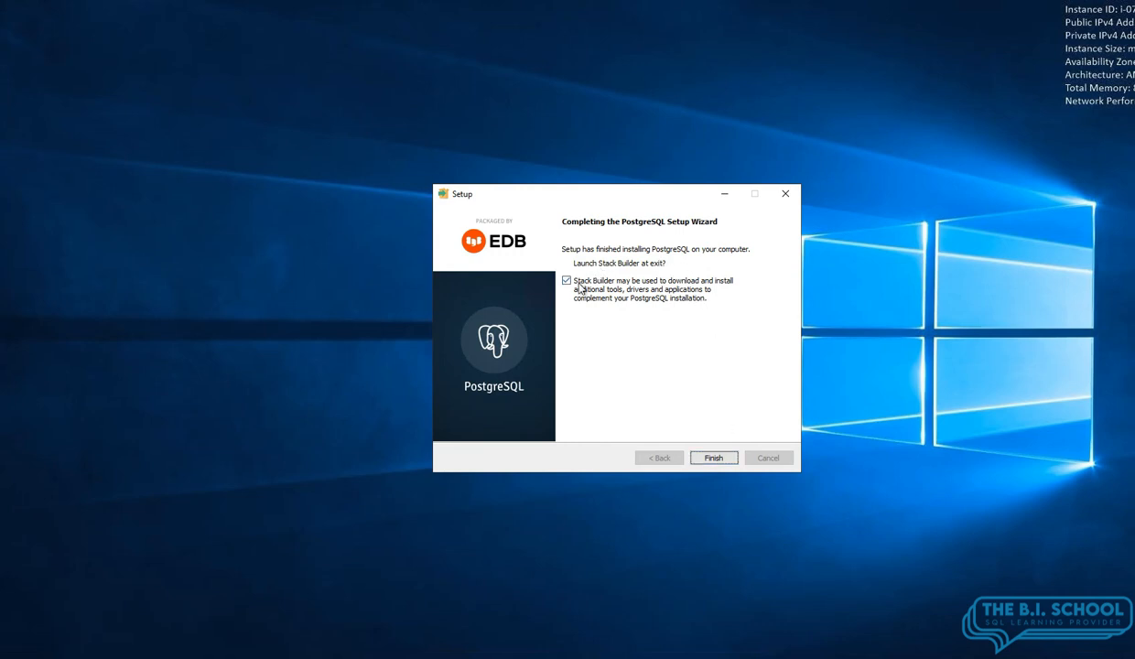
pyautogui.click(717, 459)
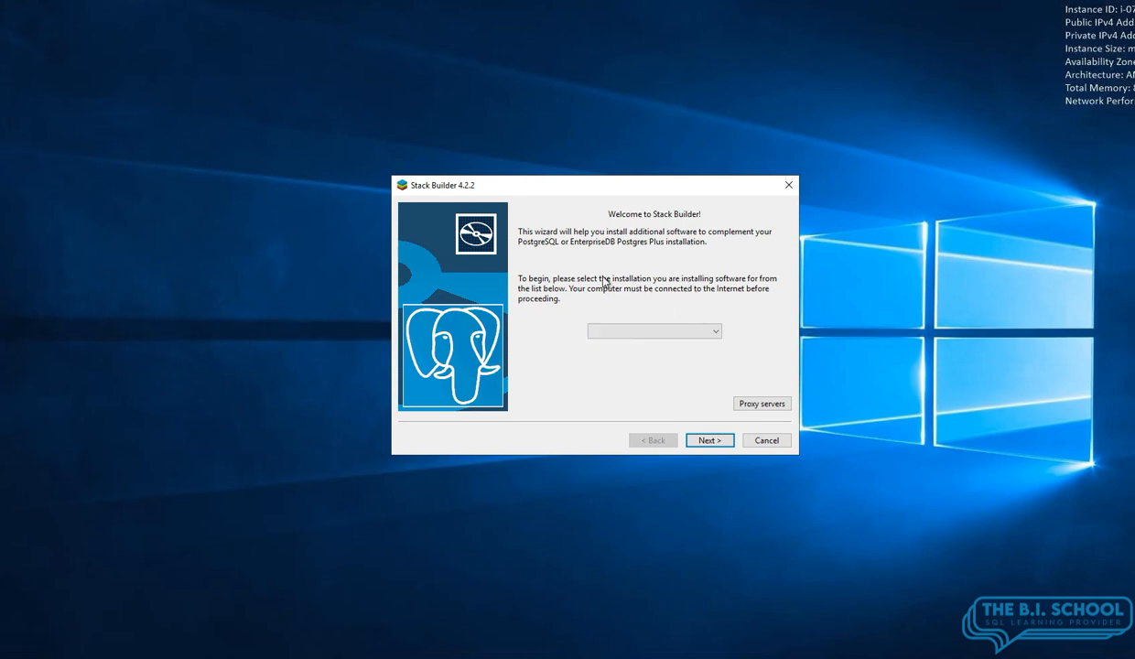
# - Select PostgreSQL 17 (x64) on port 5432 in Stack Builder, and exit the wizard without installing additional software
pyautogui.click(664, 331)
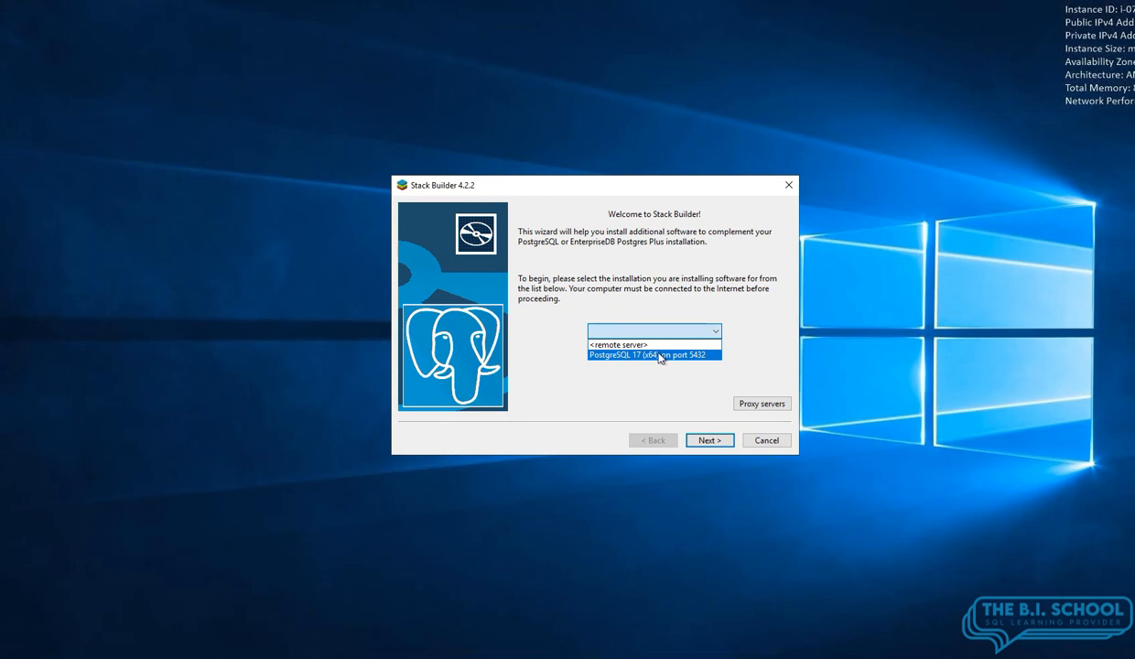
pyautogui.click(660, 356)
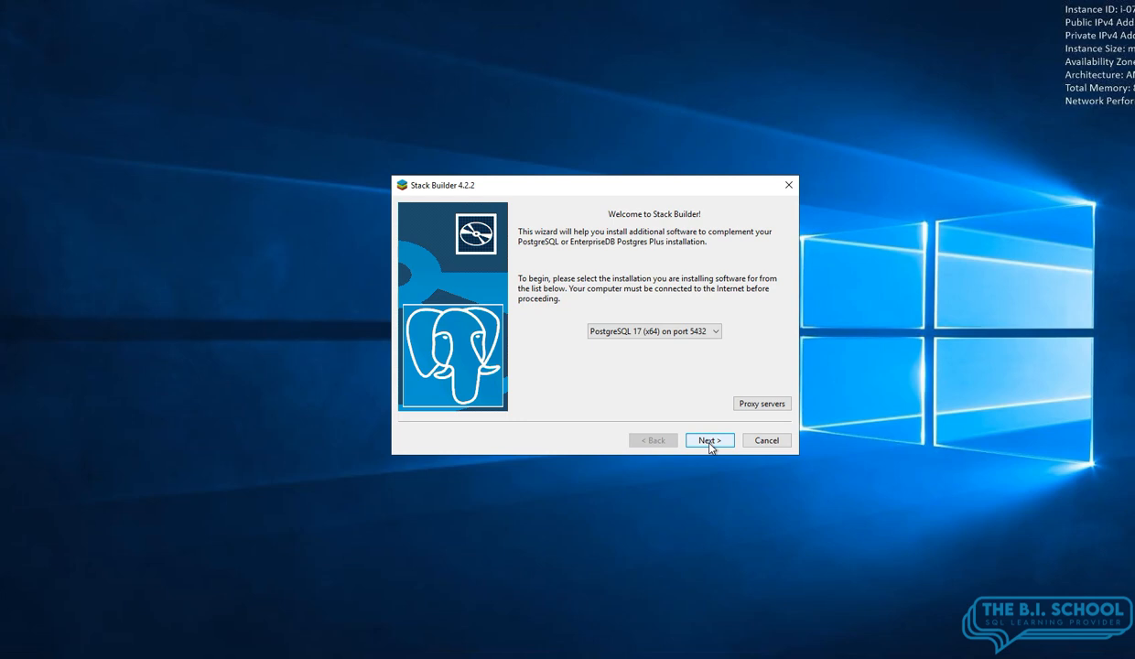
pyautogui.click(762, 439)
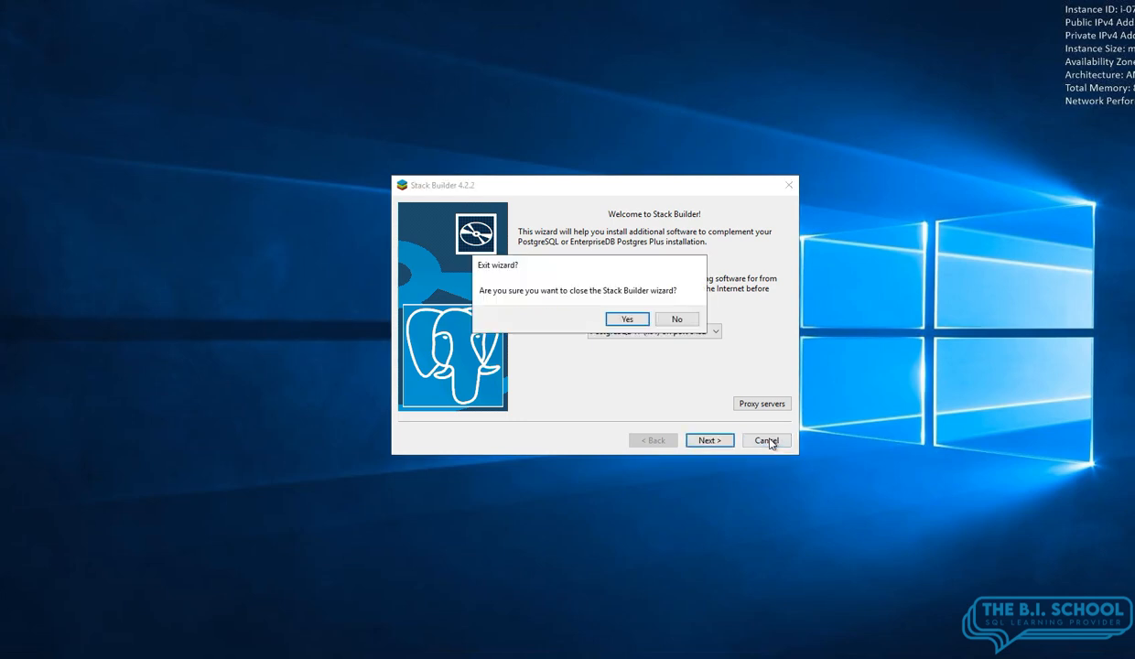
pyautogui.click(627, 318)
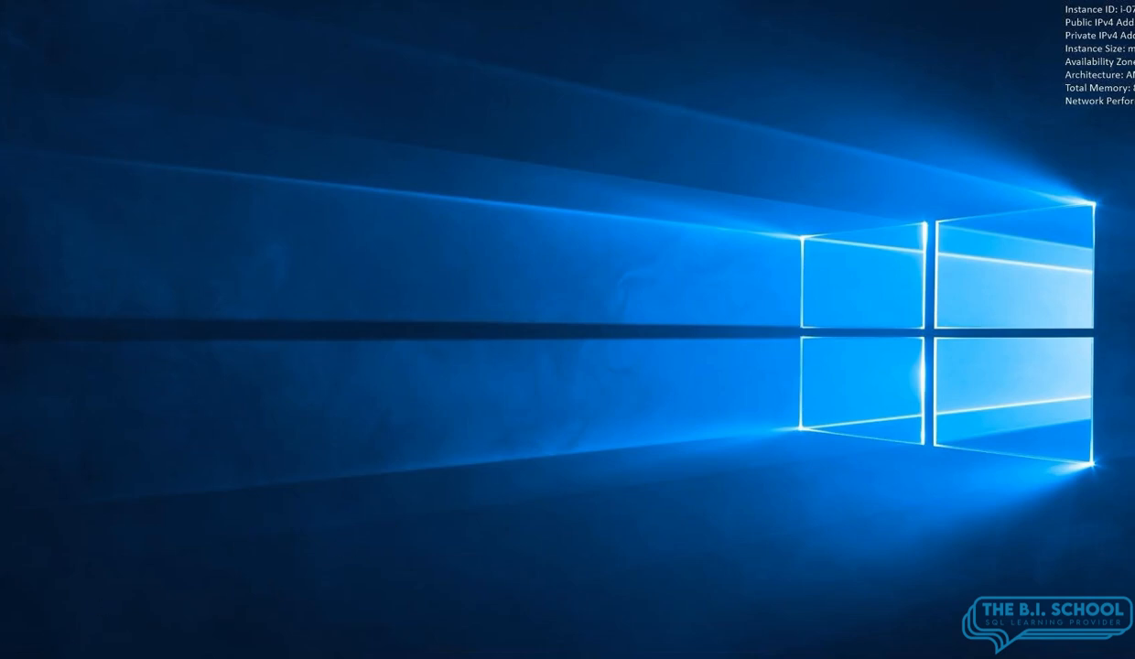
# - Launch pgAdmin 4 from the PostgreSQL 17 program group
pyautogui.click(3, 657)
pyautogui.scroll(-3, 68, 485)
pyautogui.scroll(4, 72, 489)
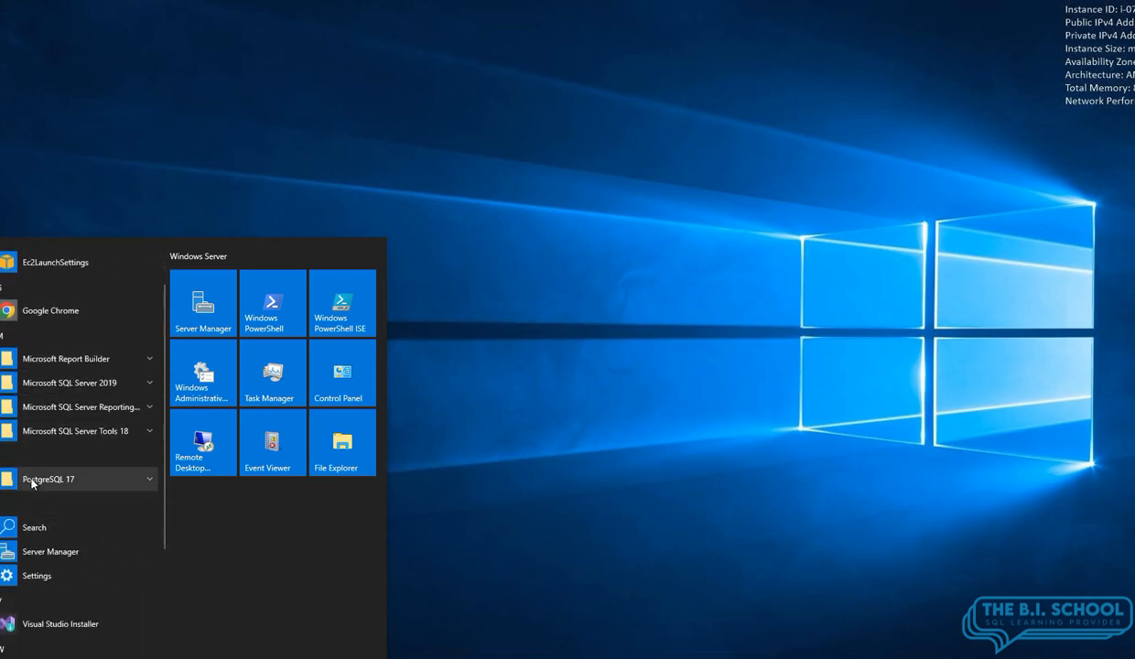
pyautogui.click(32, 480)
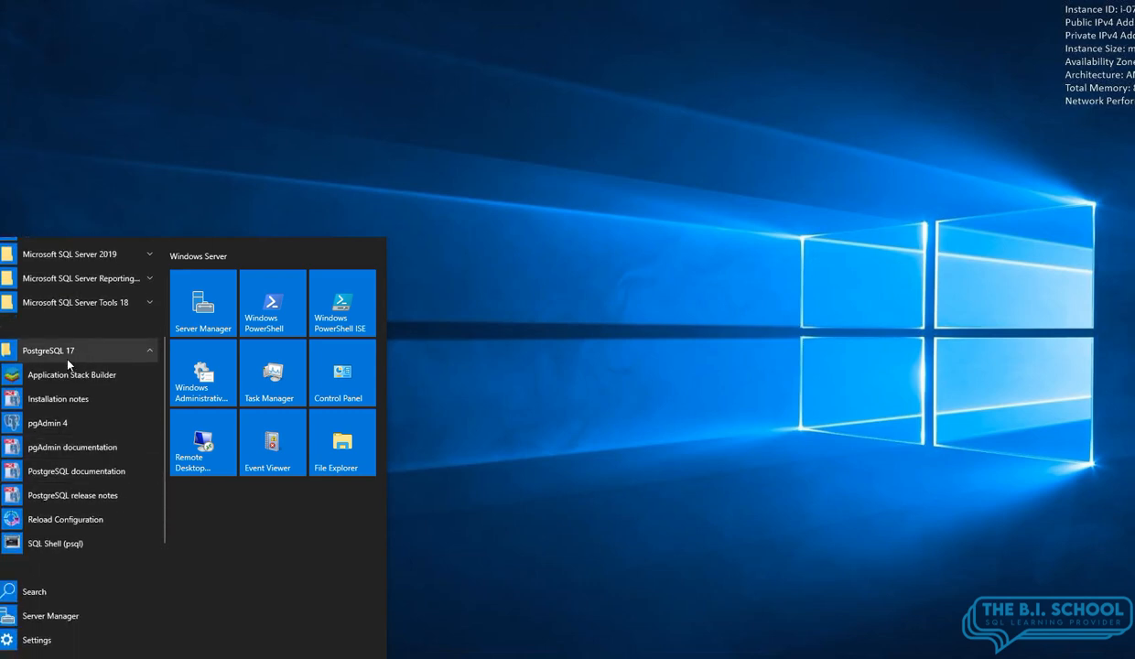
pyautogui.click(86, 424)
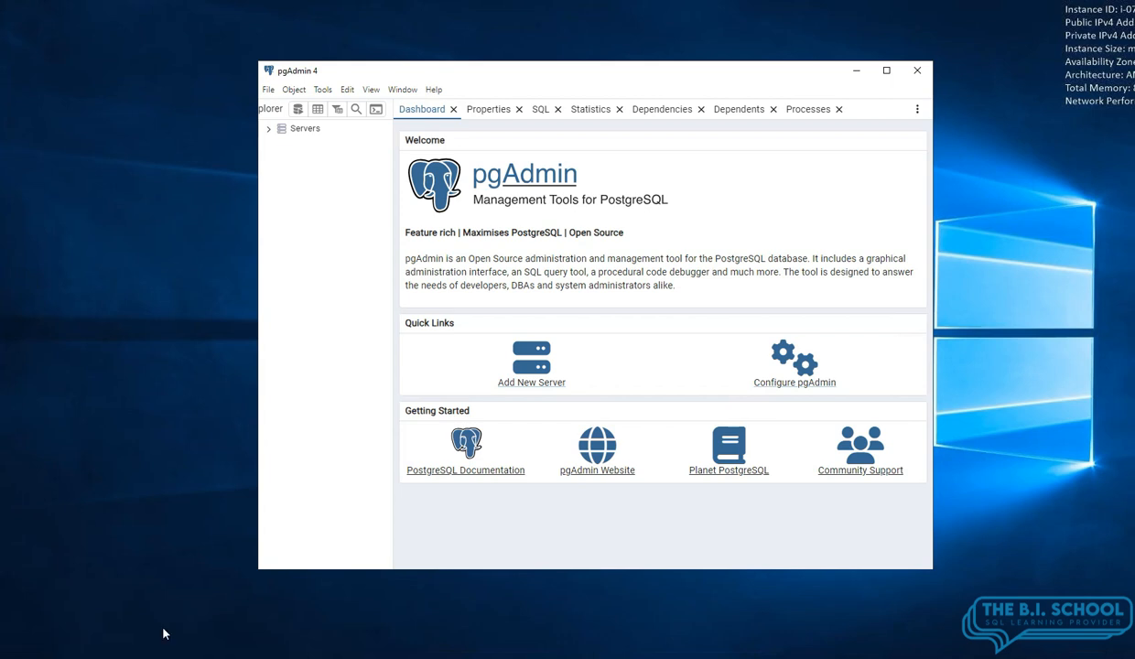
# - Switch to File Explorer and paste the copied 5-Day Get Ahead Build DB Postgres script into the Downloads folder
pyautogui.click(132, 656)
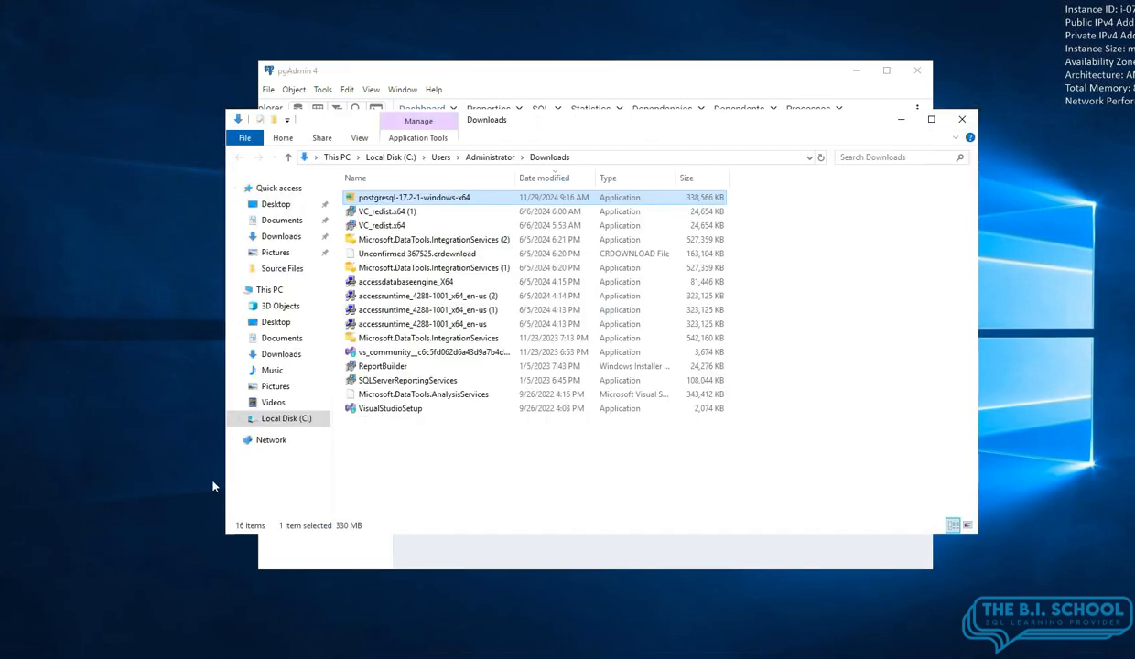
pyautogui.rightClick(399, 437)
pyautogui.click(431, 533)
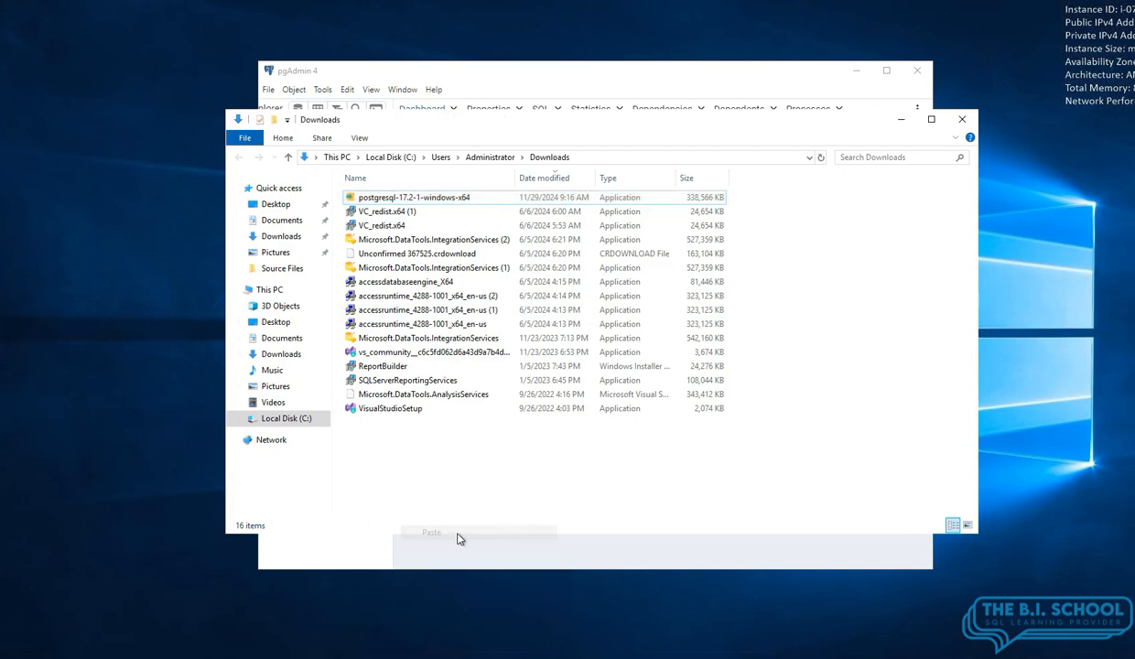
# - Move and enlarge the pgAdmin window, and arrange the Downloads window in front with its file list visible
pyautogui.moveTo(717, 126); pyautogui.dragTo(793, 217)
pyautogui.click(697, 84)
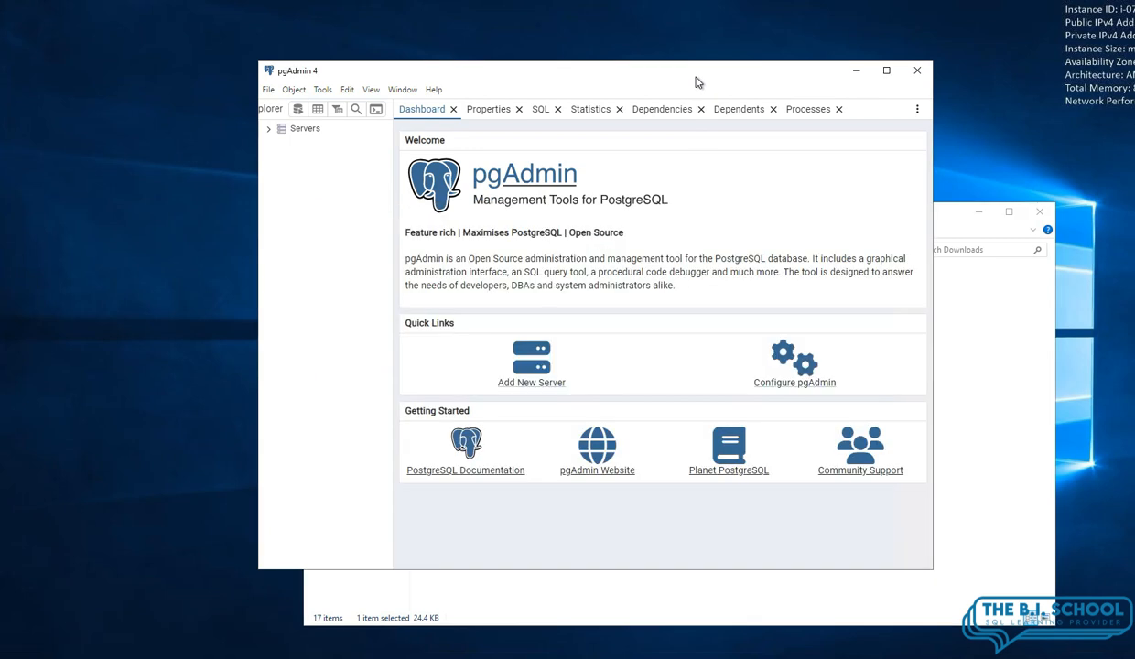
pyautogui.moveTo(671, 82); pyautogui.dragTo(519, 32)
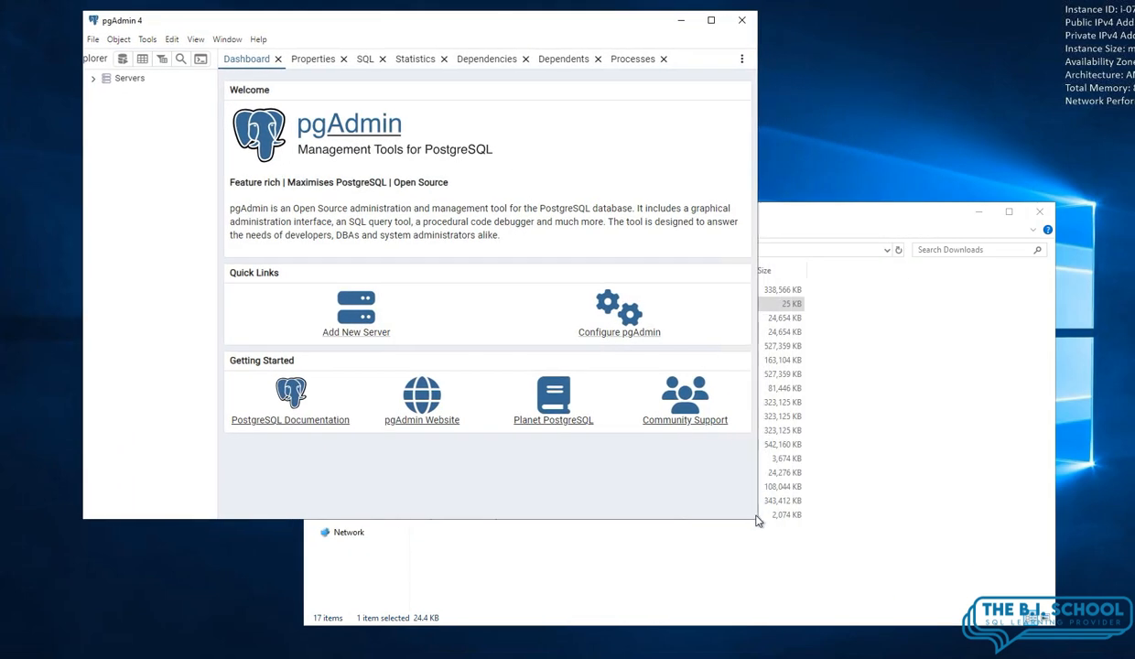
pyautogui.moveTo(761, 518); pyautogui.dragTo(1005, 634)
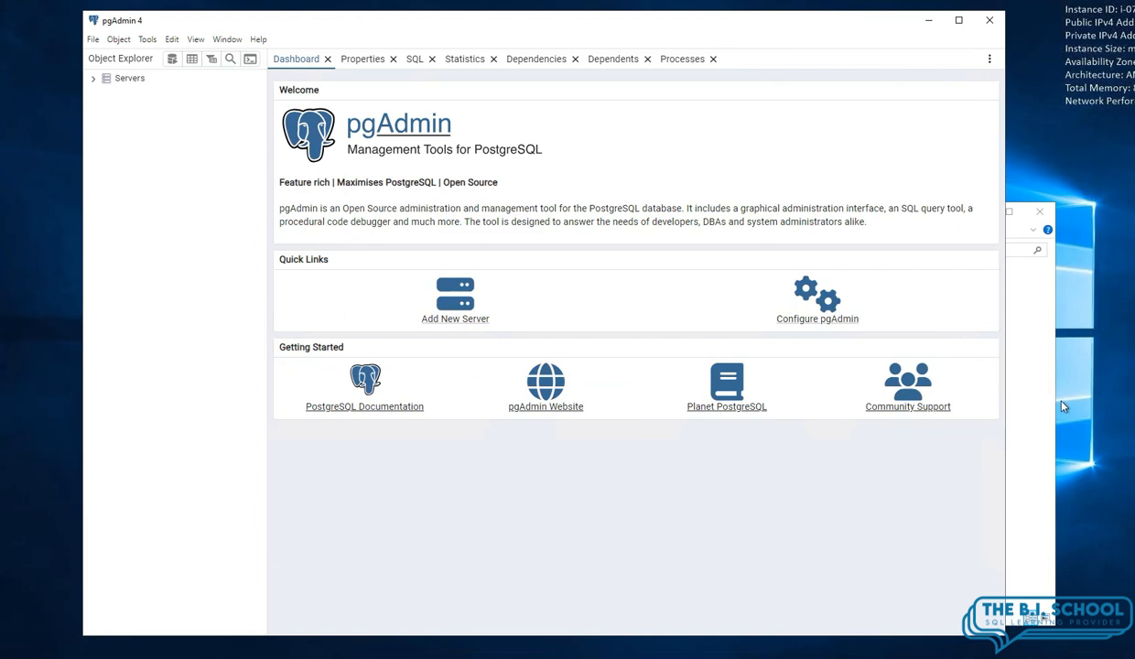
pyautogui.click(1029, 387)
pyautogui.moveTo(911, 218); pyautogui.dragTo(970, 227)
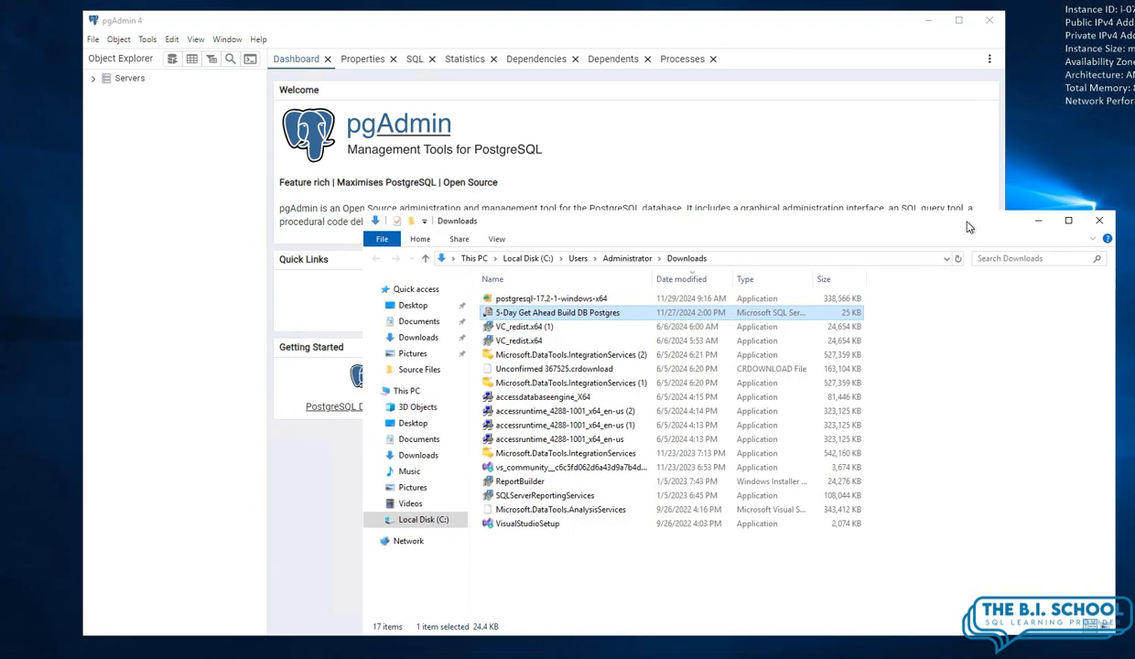
# - Switch back to pgAdmin and connect to the PostgreSQL 17 server by entering the postgres user's password, with Save Password enabled
pyautogui.click(740, 27)
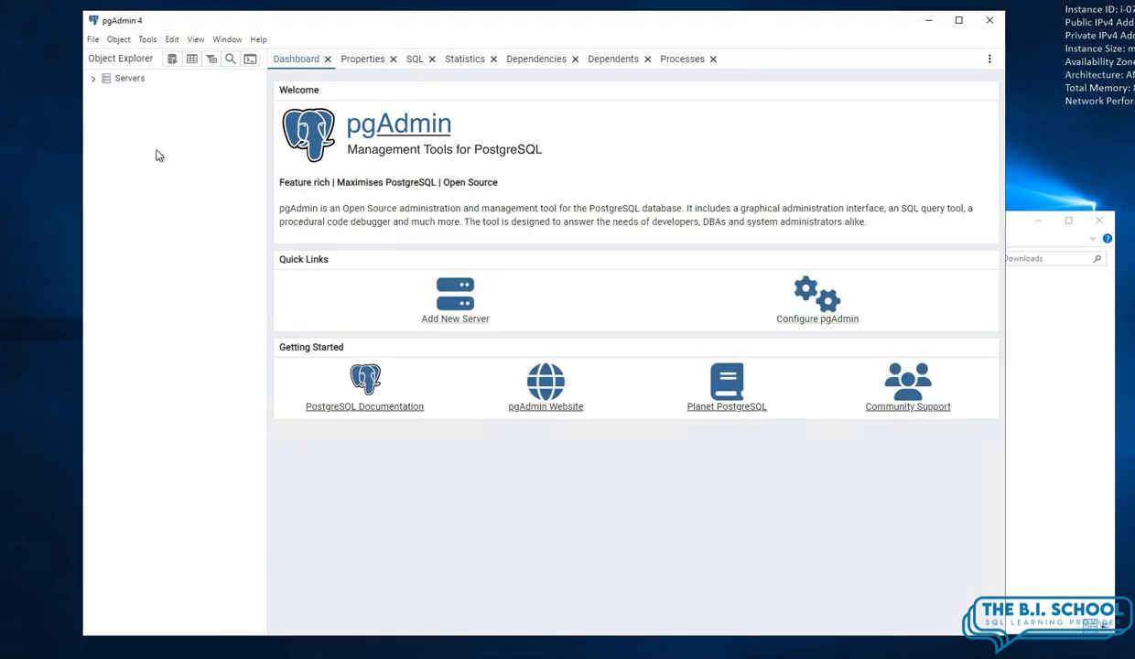
pyautogui.click(99, 80)
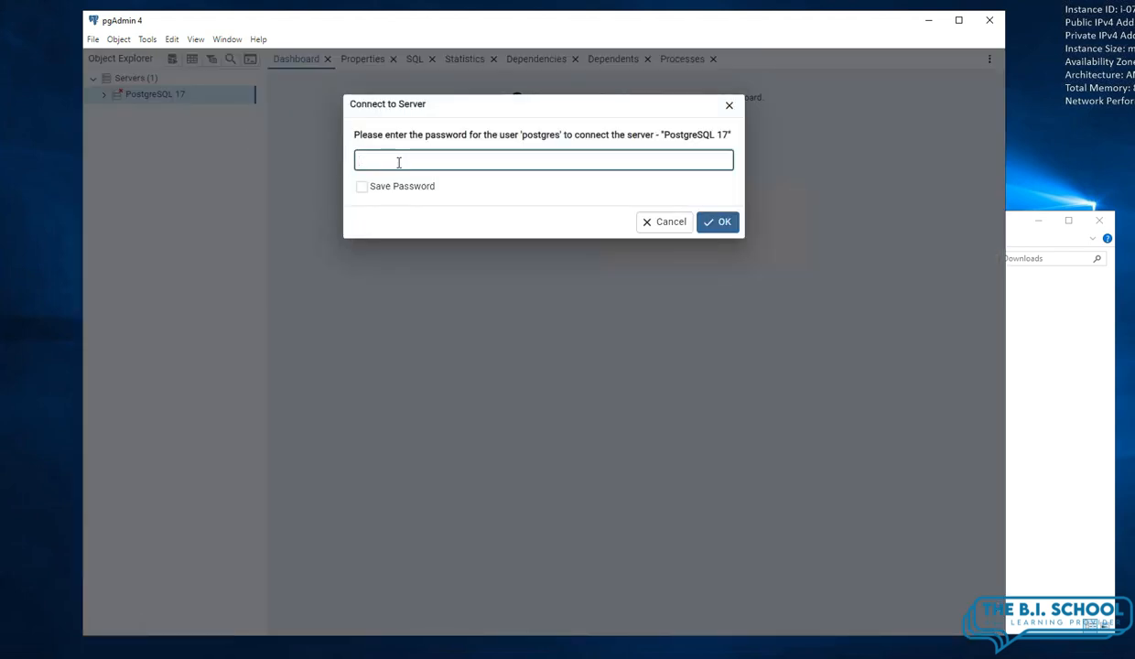
pyautogui.write('••••••')
pyautogui.click(367, 190)
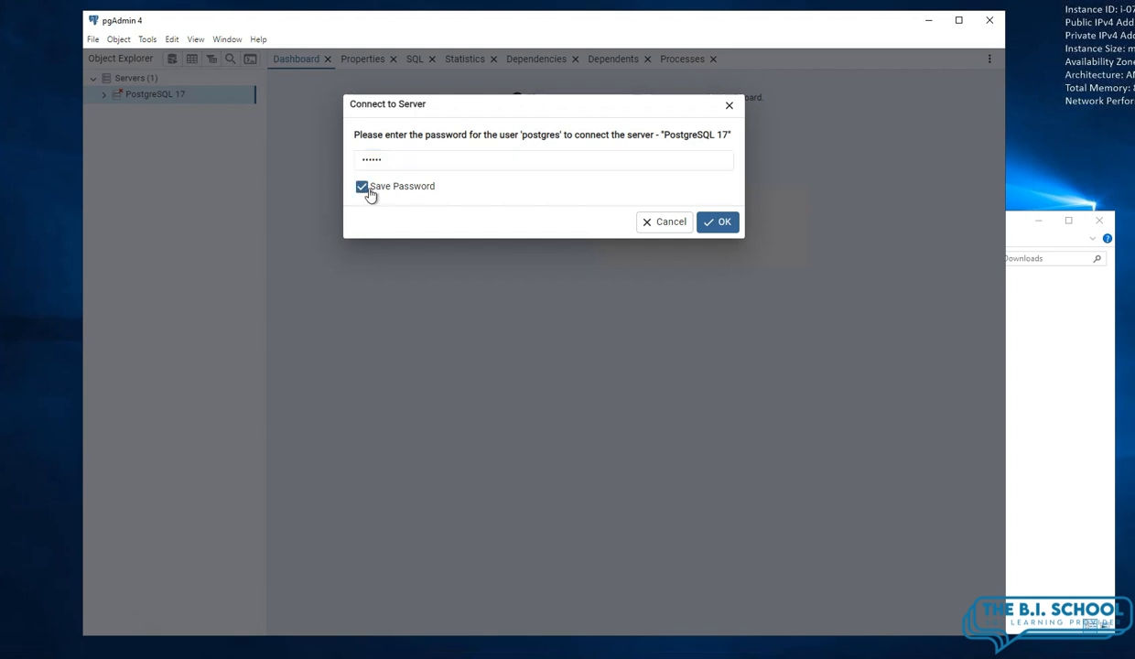
pyautogui.click(718, 221)
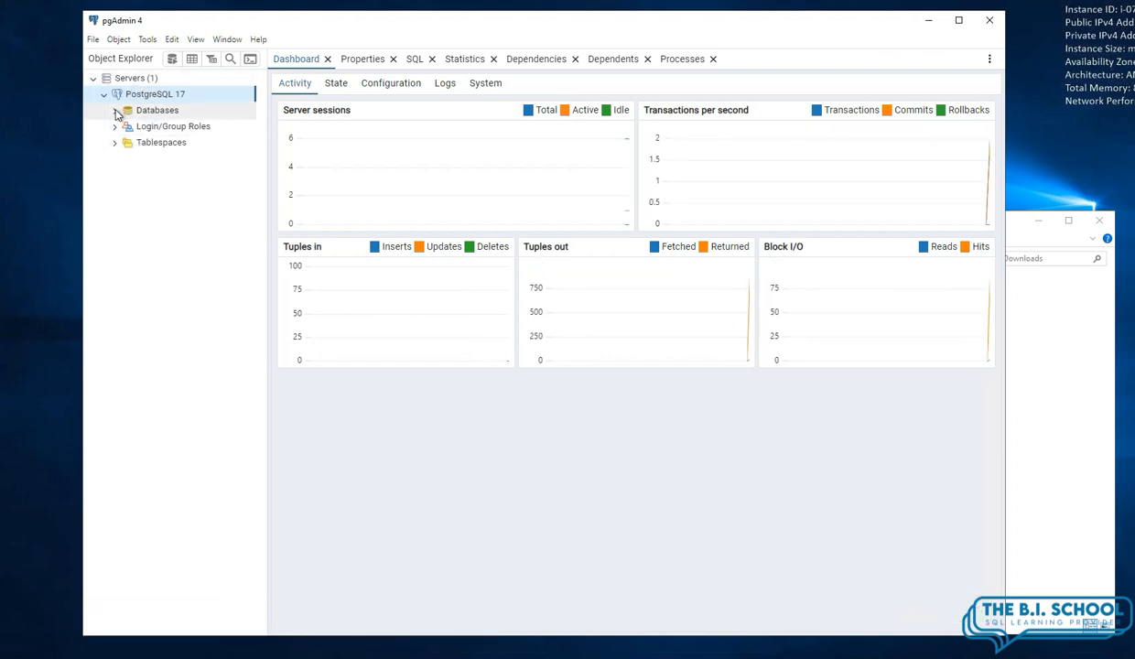
# - Expand the server's Databases node and inspect the default postgres database, leaving its contents collapsed
pyautogui.click(116, 111)
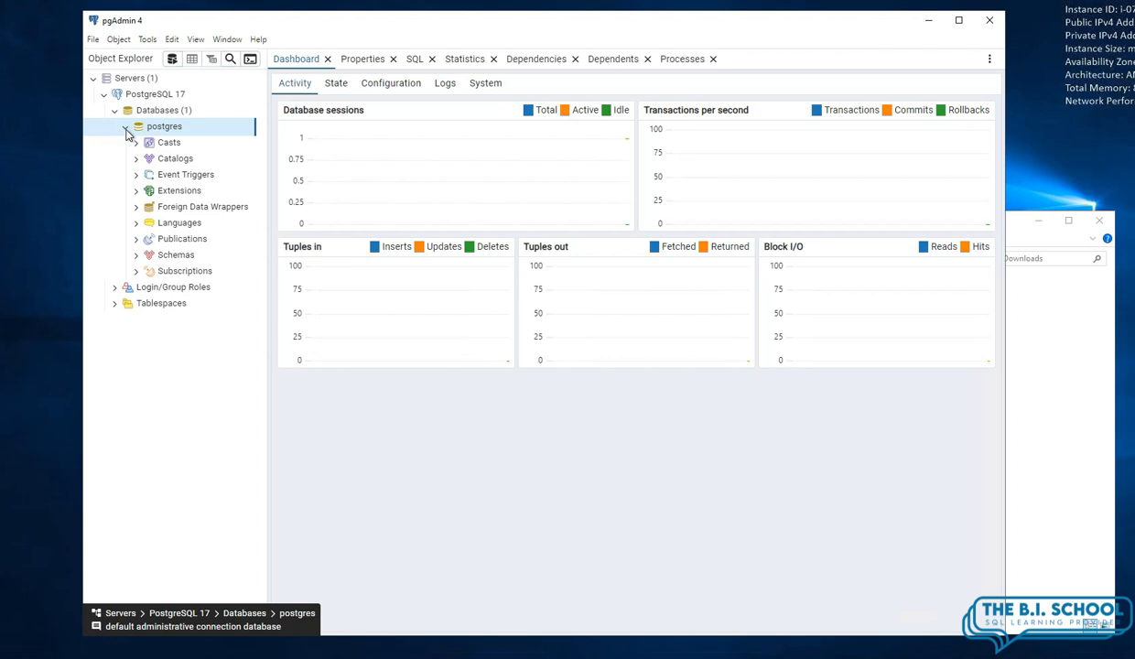
pyautogui.click(125, 128)
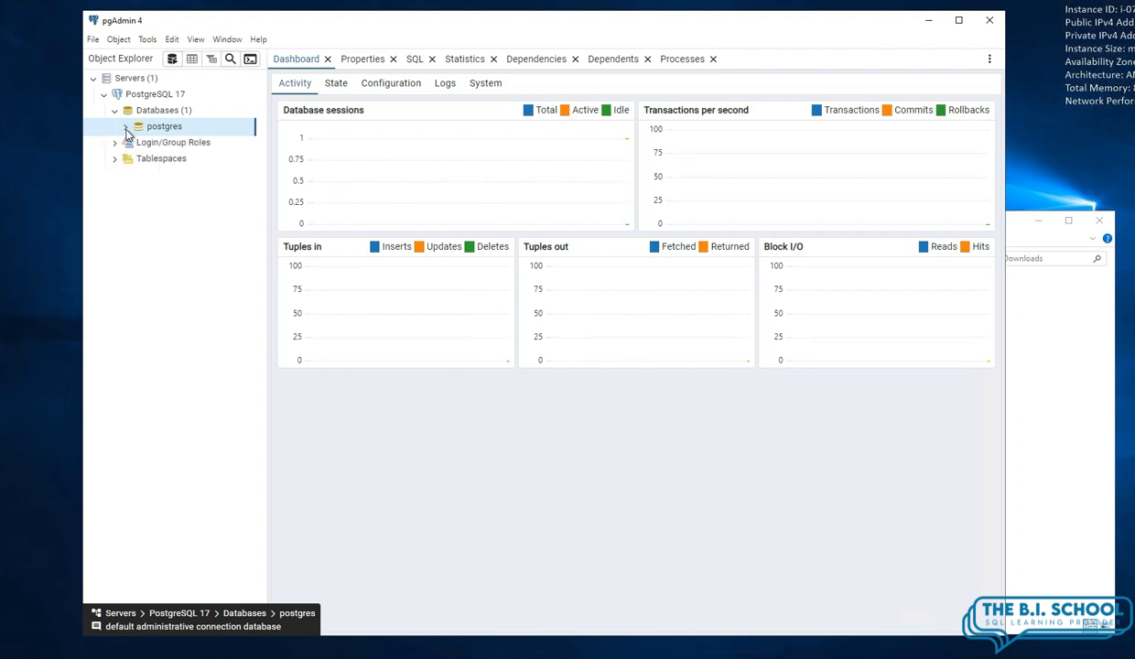
pyautogui.click(126, 128)
pyautogui.click(126, 128)
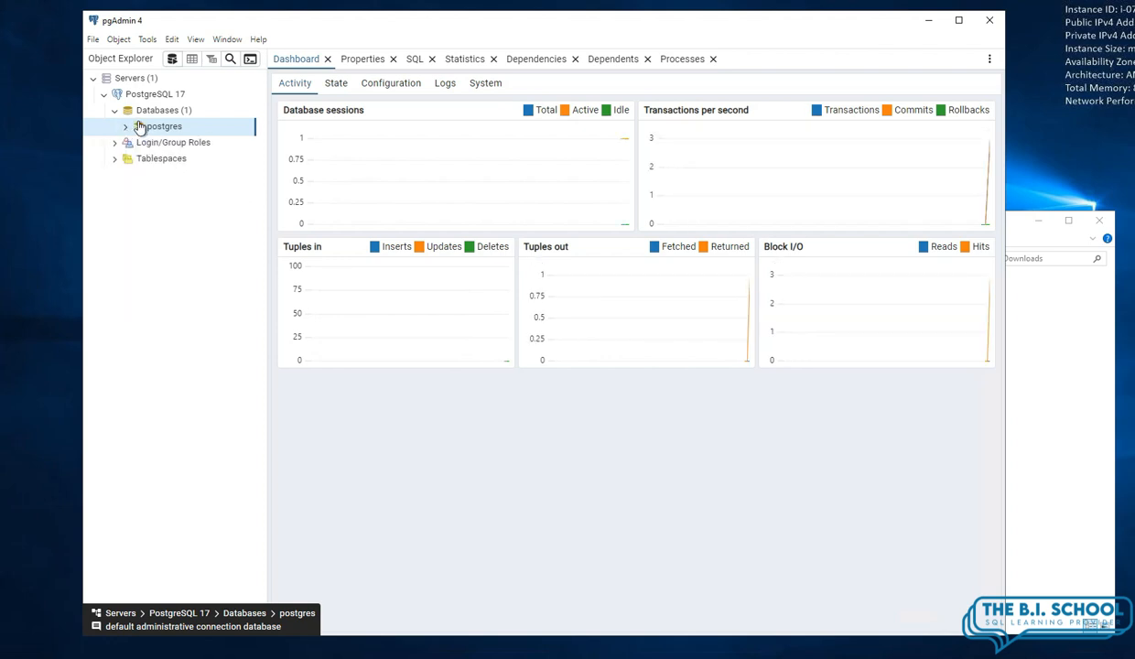
# - Create a database named 5DC on the PostgreSQL 17 server, keeping postgres as its owner
pyautogui.click(165, 111)
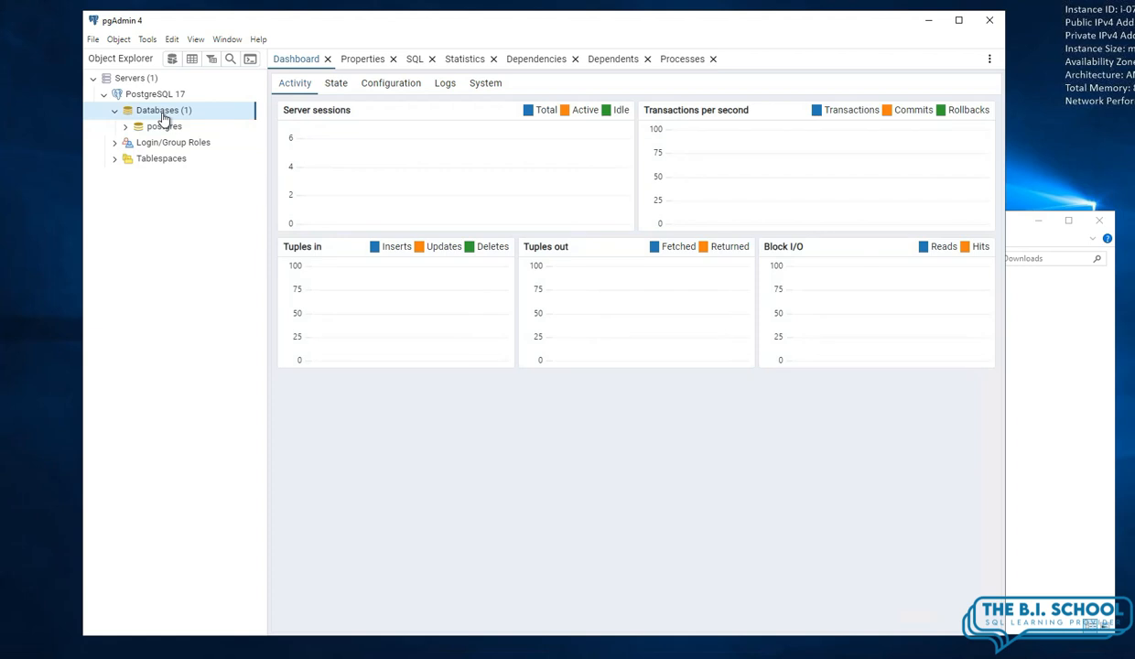
pyautogui.rightClick(158, 114)
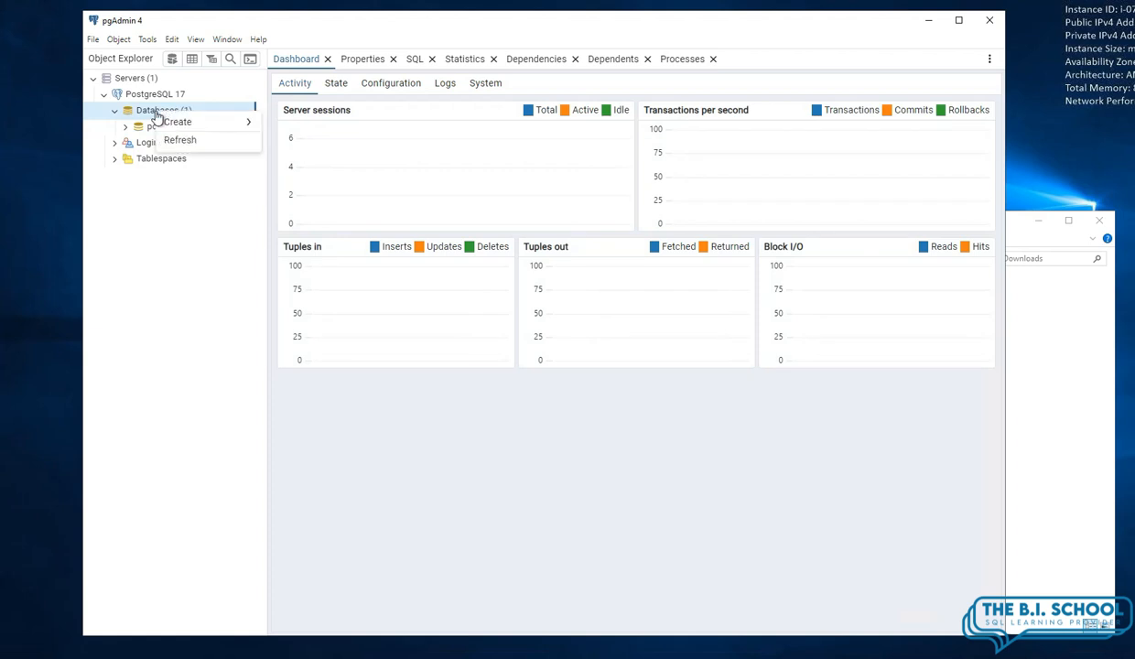
pyautogui.moveTo(182, 123)
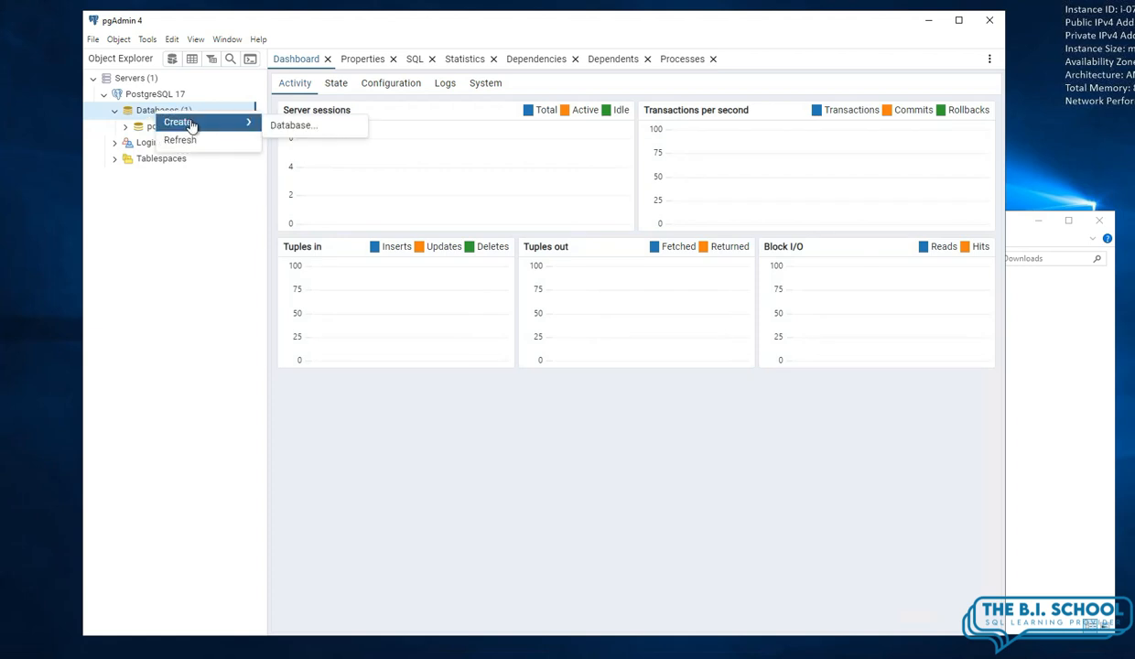
pyautogui.click(317, 129)
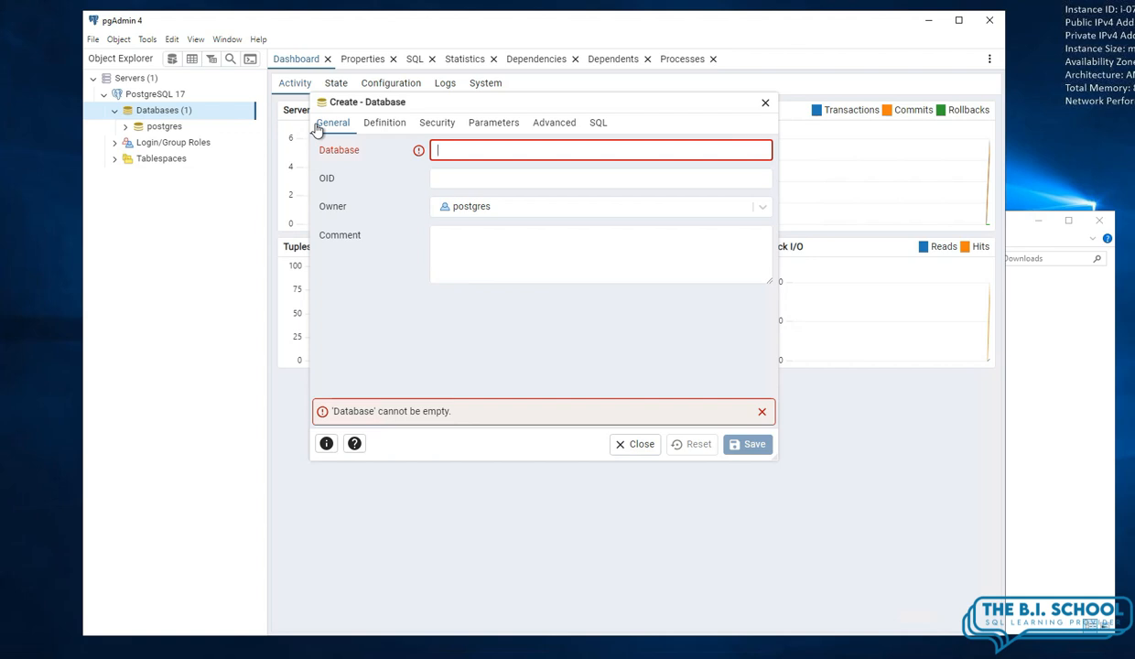
pyautogui.write('5')
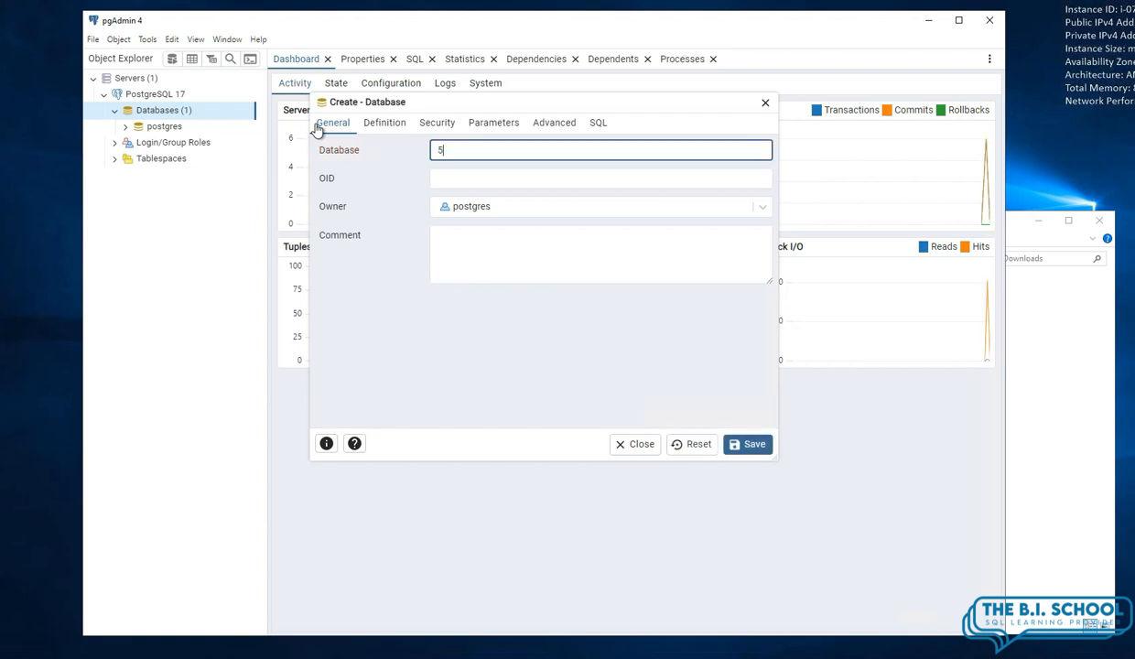
pyautogui.write('DC')
pyautogui.click(750, 445)
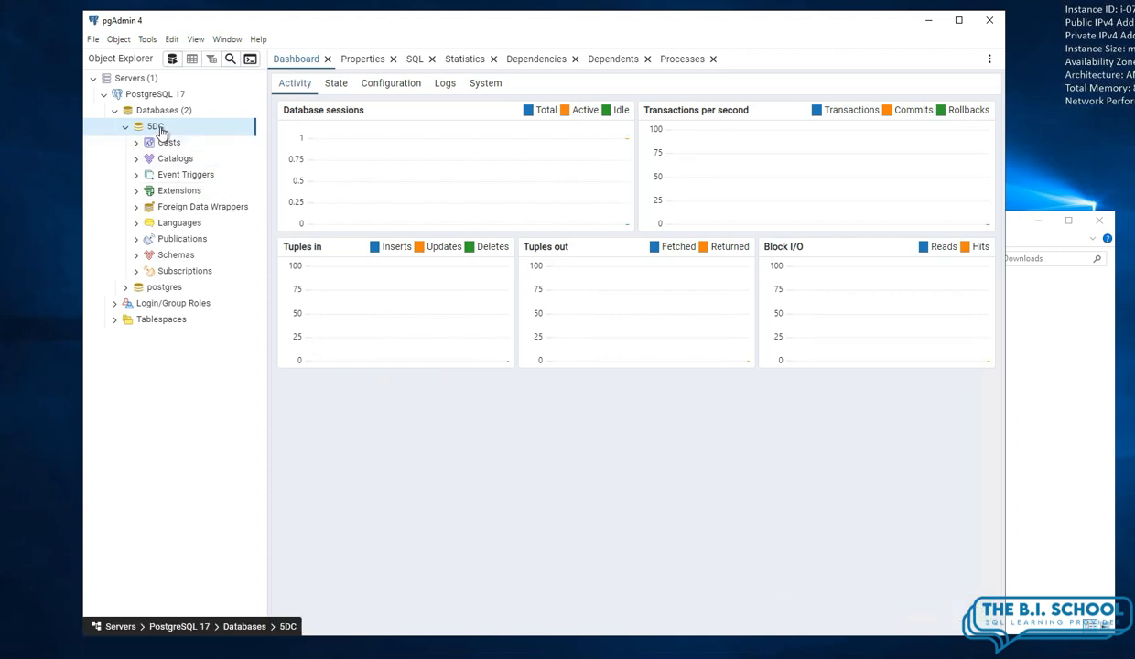
# - Open the Query Tool for the 5DC database and load the 5-Day Get Ahead Build DB Postgres script from Downloads into it
pyautogui.click(172, 60)
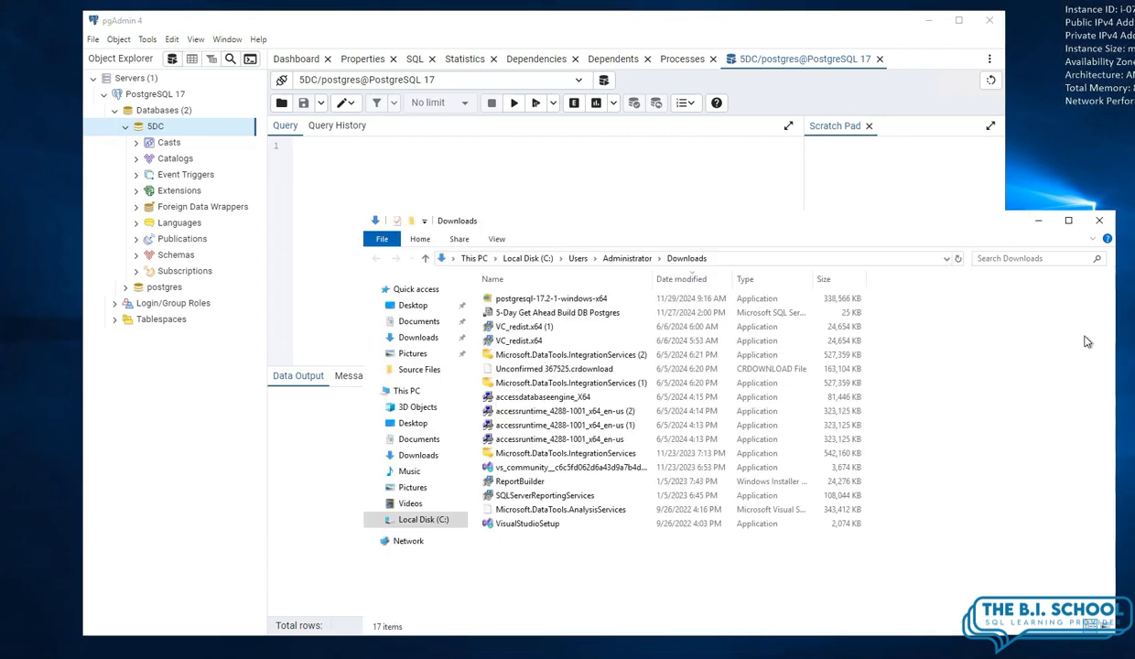
pyautogui.click(1052, 327)
pyautogui.moveTo(930, 226); pyautogui.dragTo(1132, 233)
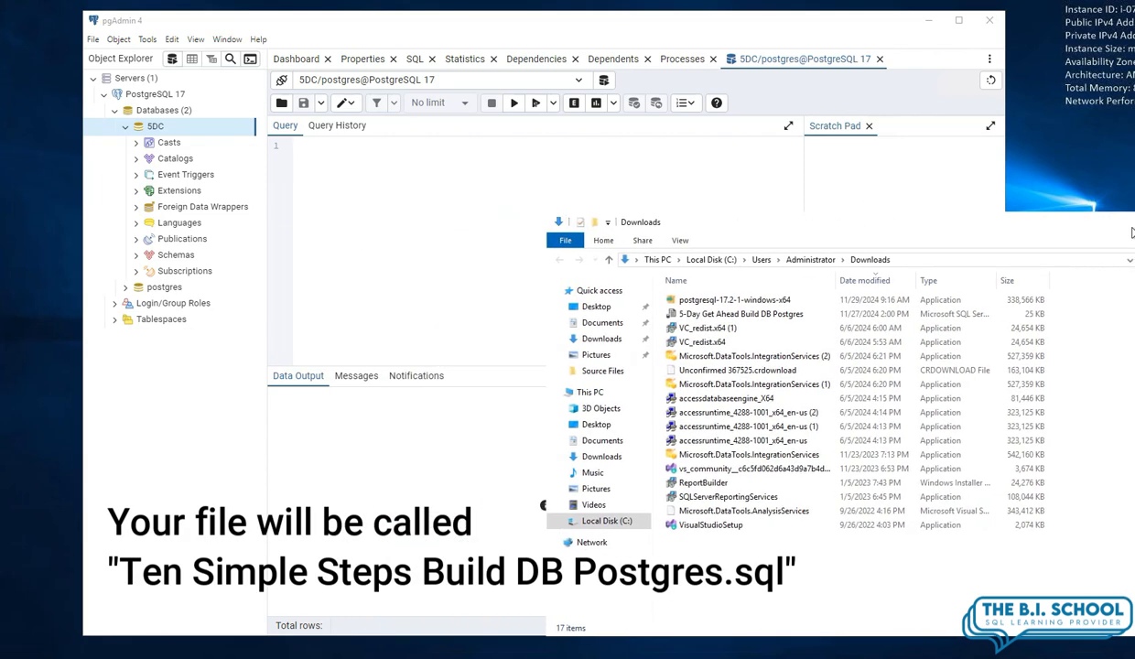
pyautogui.click(729, 316)
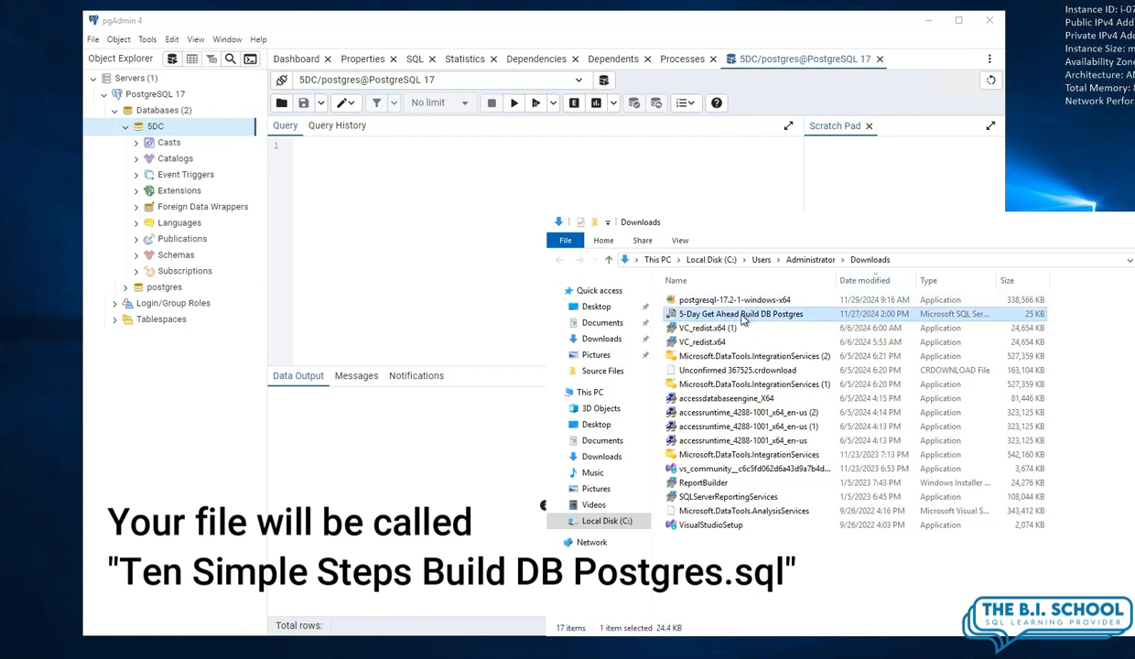
pyautogui.moveTo(744, 317); pyautogui.dragTo(361, 247)
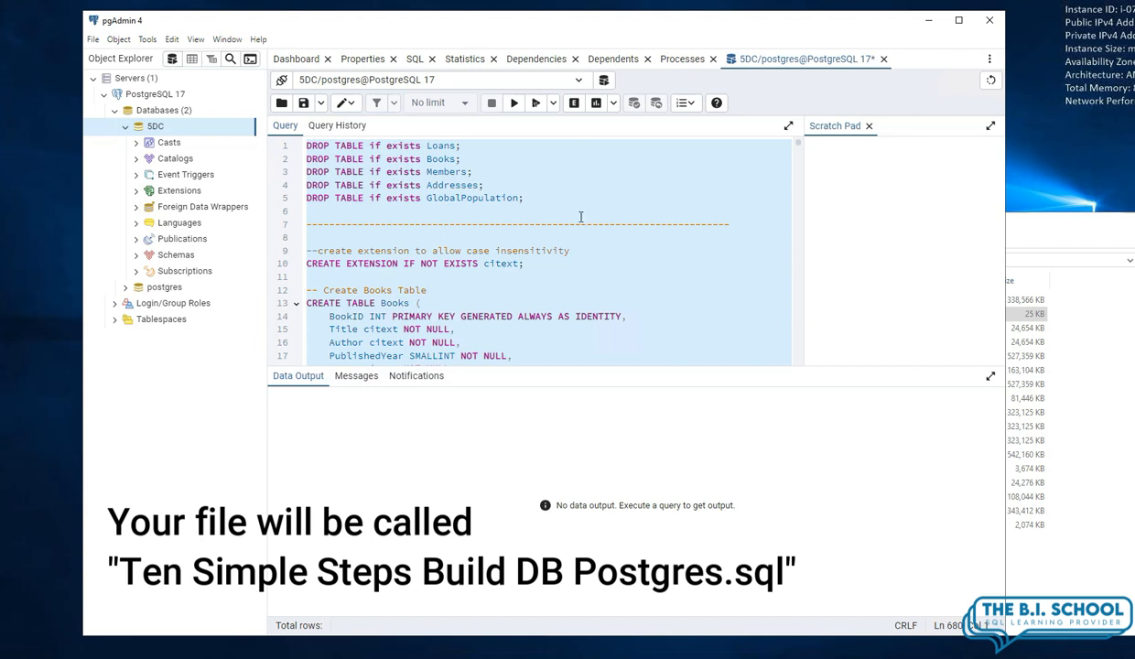
# - Review the build script, from its DROP TABLE statements through the table definitions and the rest of the code
pyautogui.moveTo(540, 200); pyautogui.dragTo(291, 142)
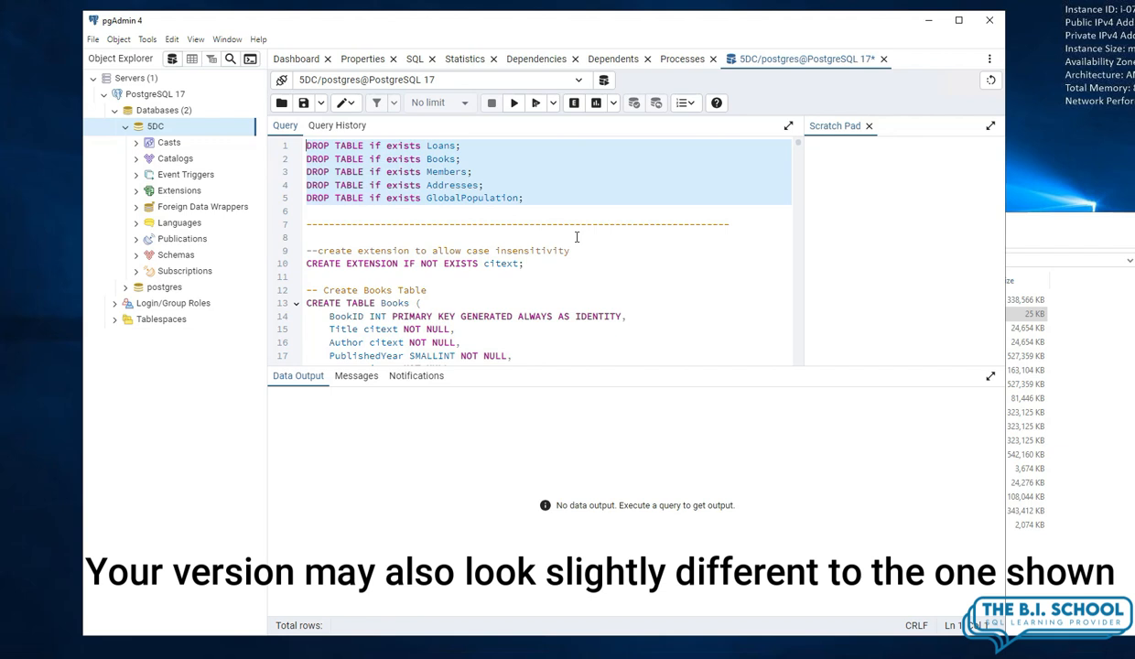
pyautogui.scroll(-7, 577, 237)
pyautogui.scroll(-12, 447, 238)
pyautogui.scroll(7, 430, 209)
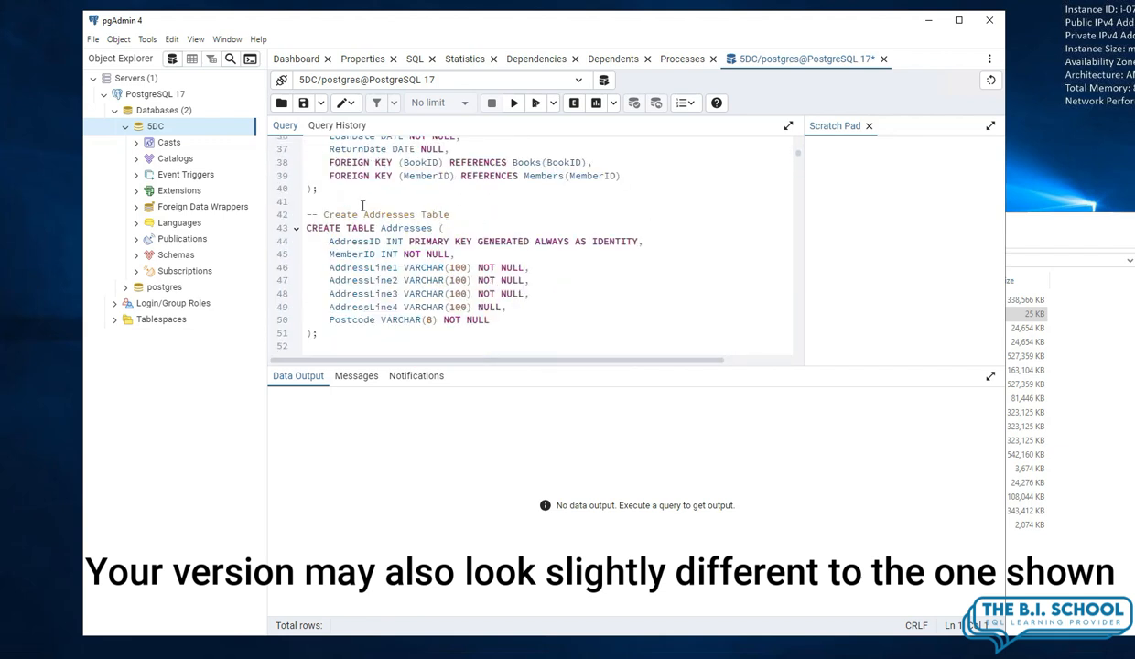
pyautogui.scroll(-6, 575, 327)
pyautogui.scroll(-8, 612, 285)
pyautogui.scroll(-10, 613, 286)
pyautogui.moveTo(801, 185); pyautogui.dragTo(792, 125)
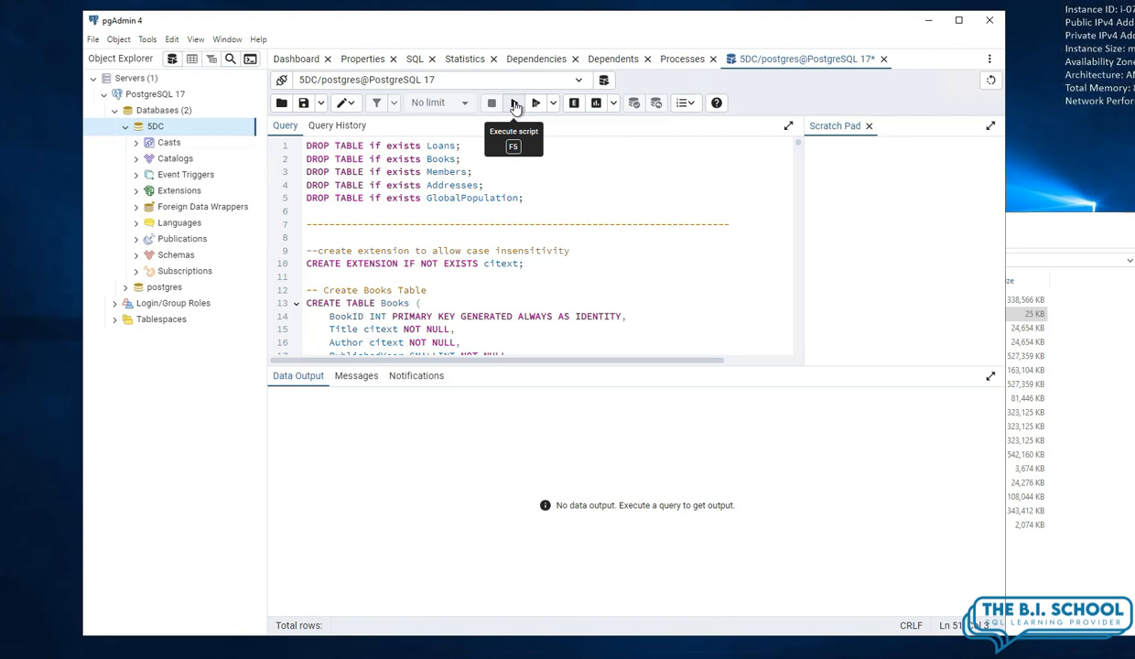
# - Execute the script and expand the Tables node in the 5DC database's public schema, with the addresses table collapsed
pyautogui.click(514, 104)
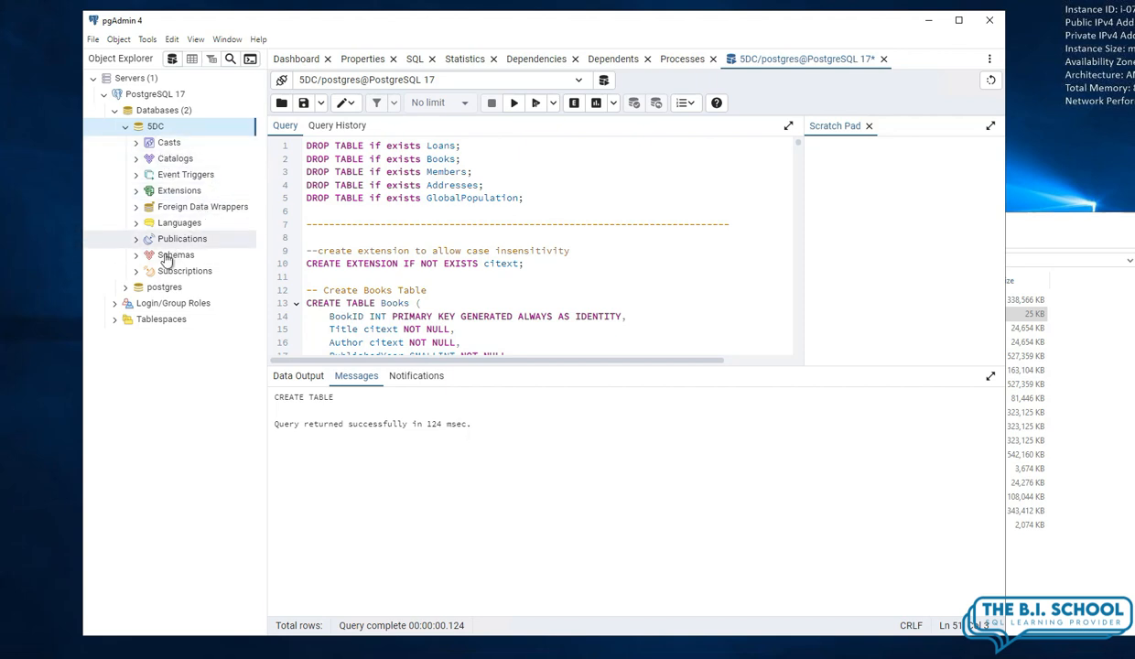
pyautogui.click(136, 260)
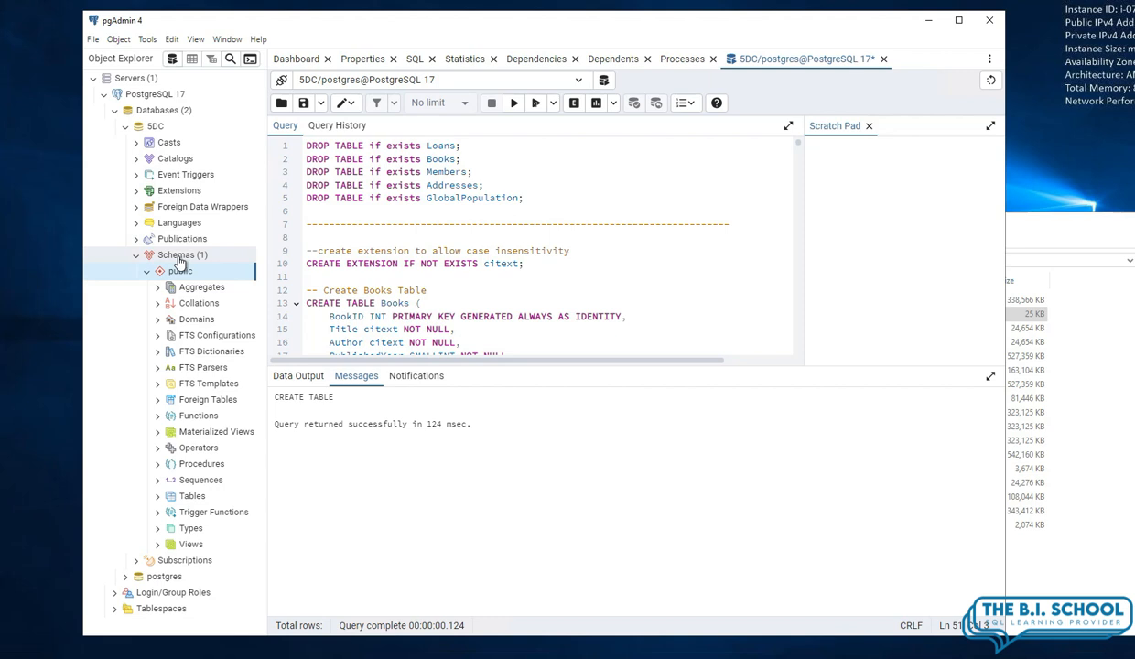
pyautogui.click(158, 499)
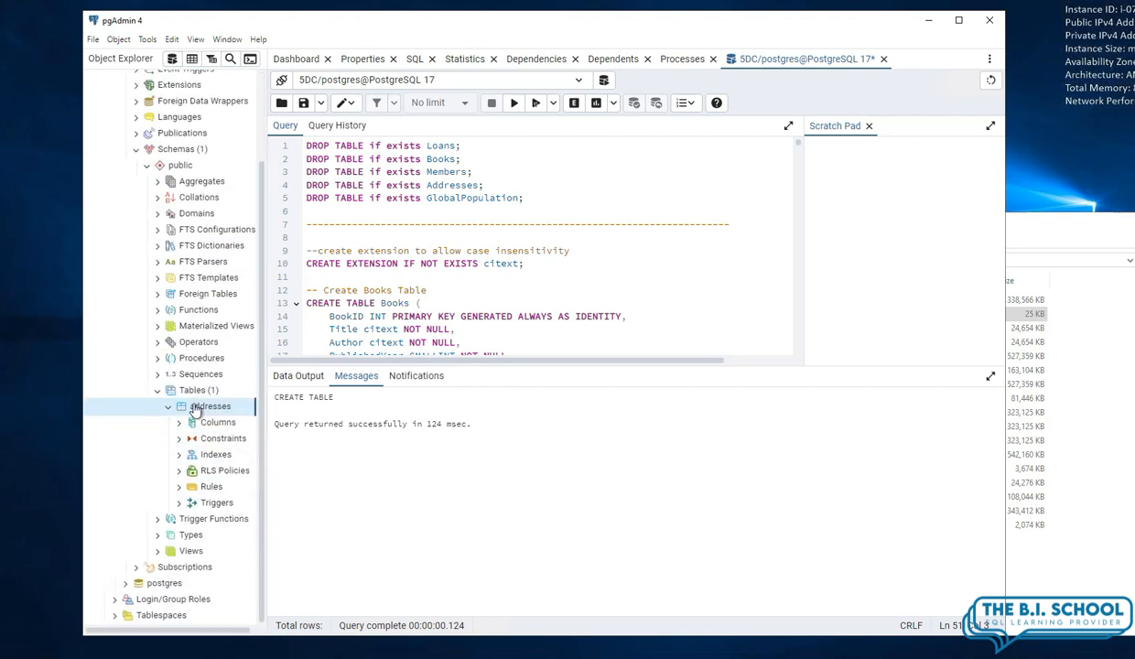
pyautogui.click(168, 406)
# - Clear any text selection in the build script and execute the whole script against the 5DC database
pyautogui.click(478, 298)
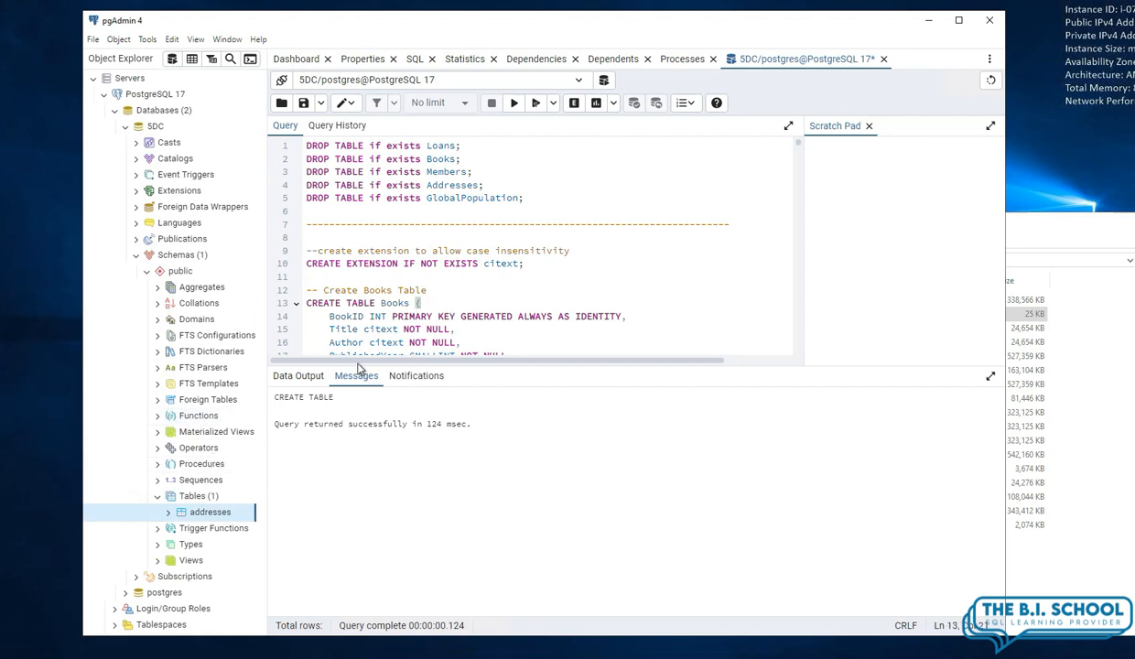
pyautogui.scroll(-5, 604, 291)
pyautogui.scroll(5, 604, 293)
pyautogui.click(550, 199)
pyautogui.click(516, 106)
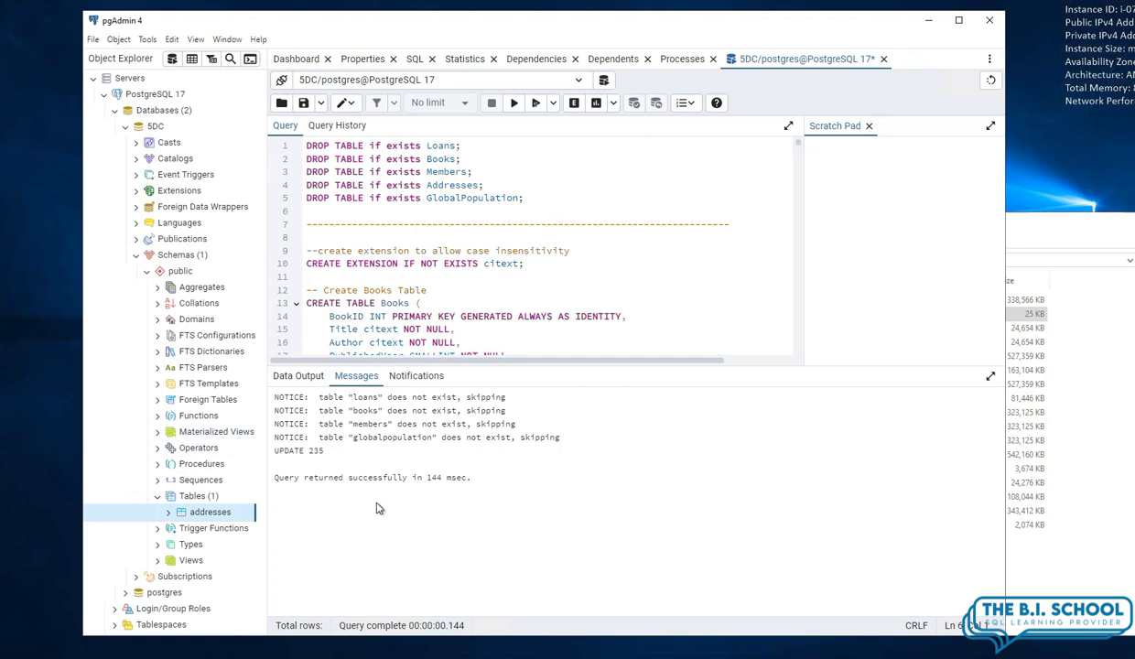
# - Refresh the public schema's Tables node and check the list of tables built by the script
pyautogui.rightClick(189, 499)
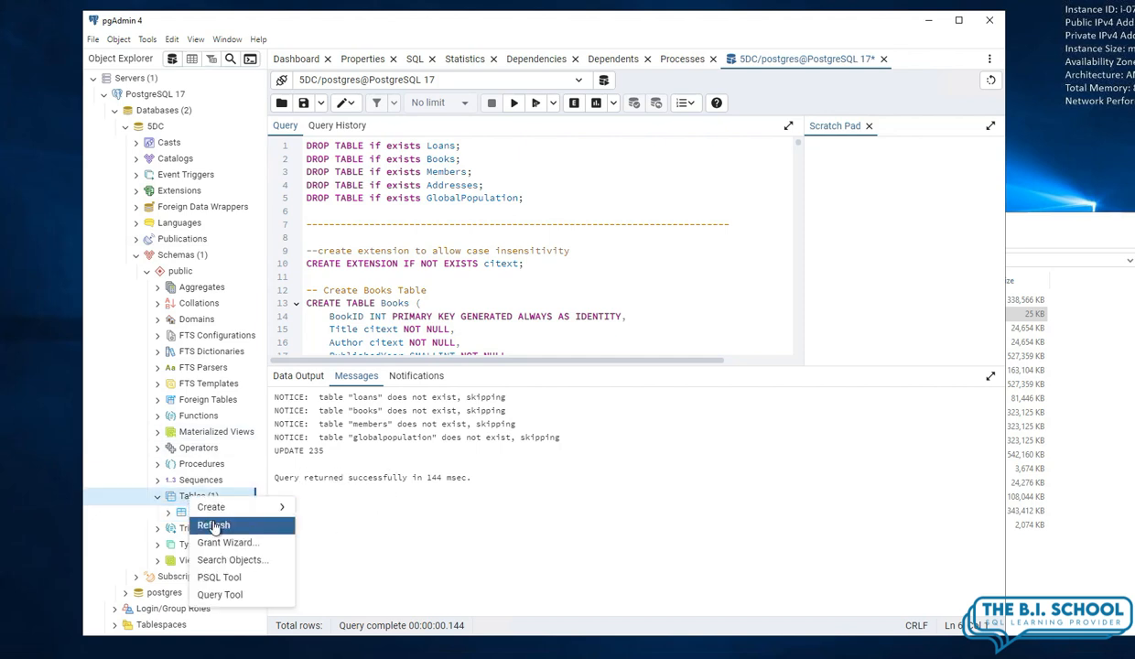
pyautogui.click(207, 523)
pyautogui.scroll(-2, 217, 518)
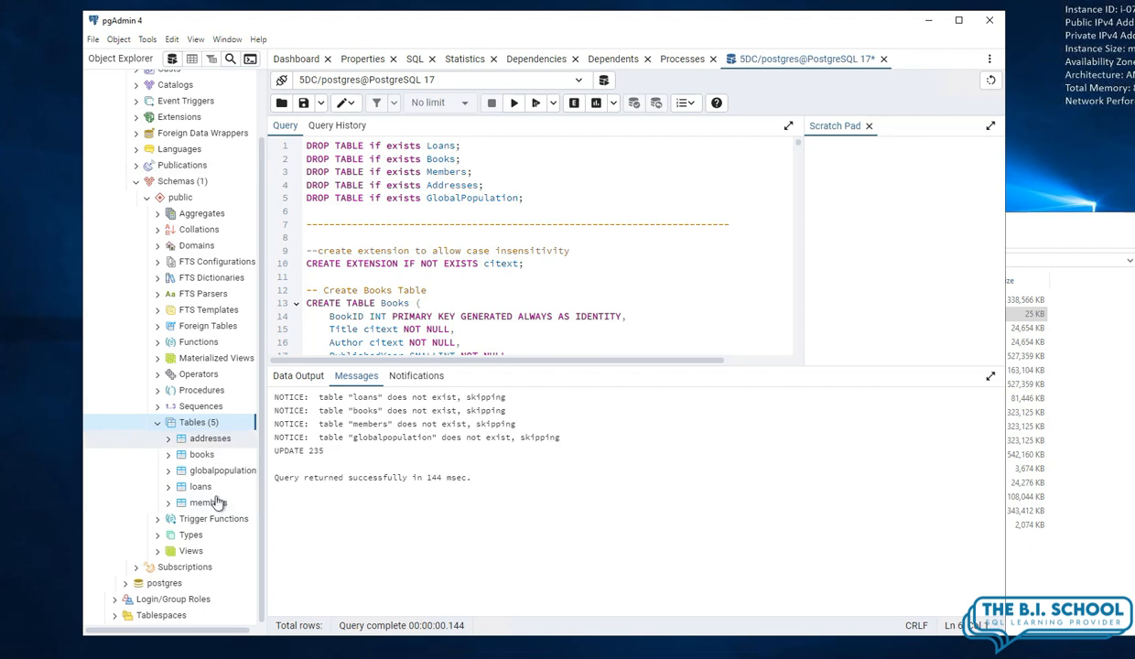